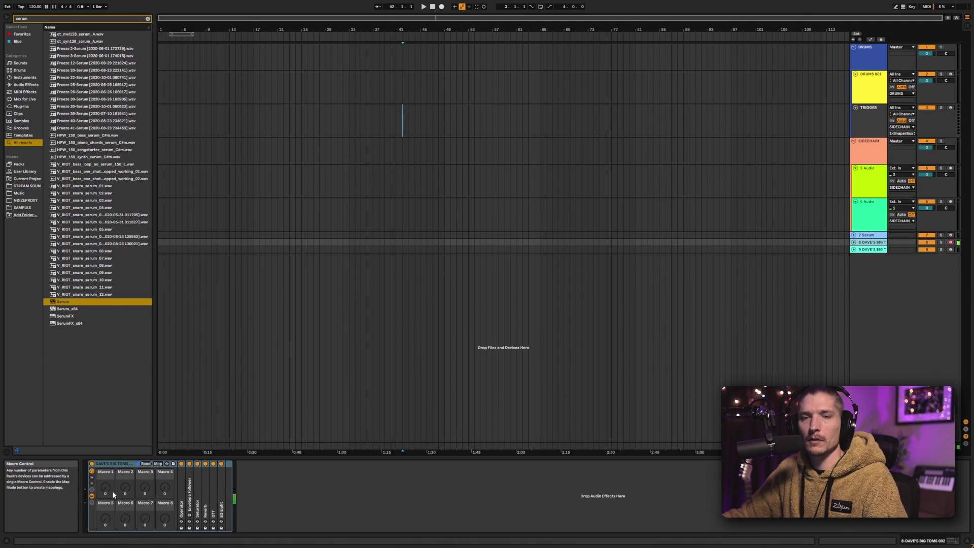
- Search the browser for "operator" and load the default Operator instrument onto a MIDI track
click(876, 249)
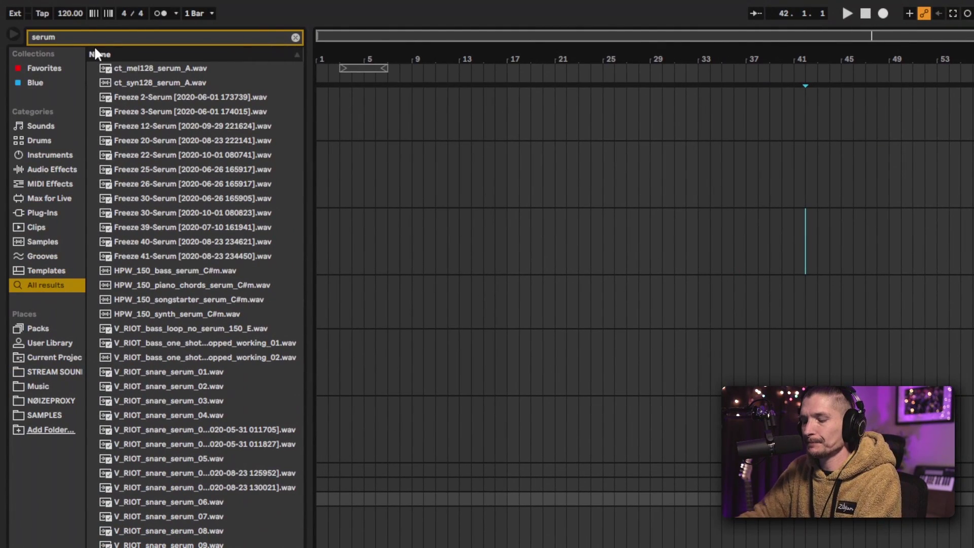
key(ctrl+f)
text(operator)
click(128, 69)
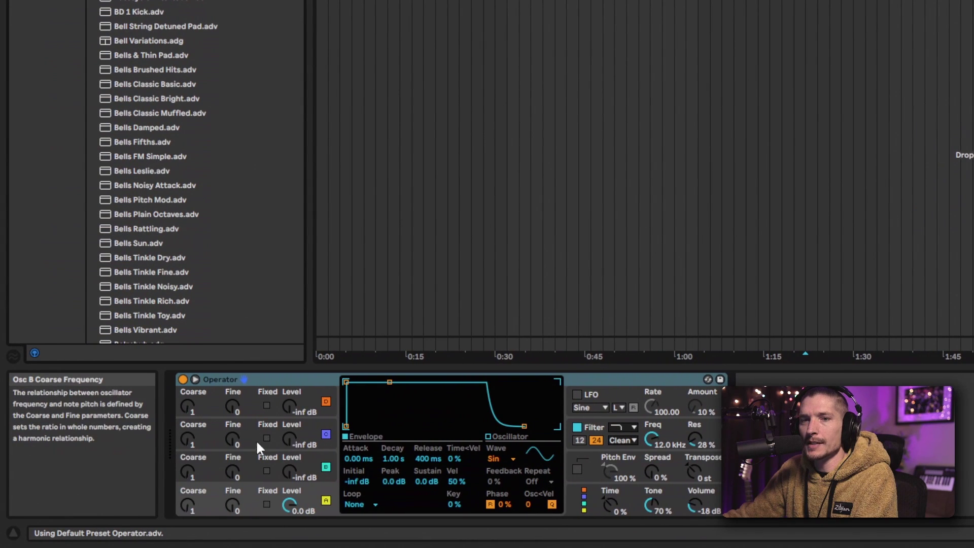
- Shape oscillator A's volume envelope with sustain at -inf dB and a decay of 687 ms
click(289, 430)
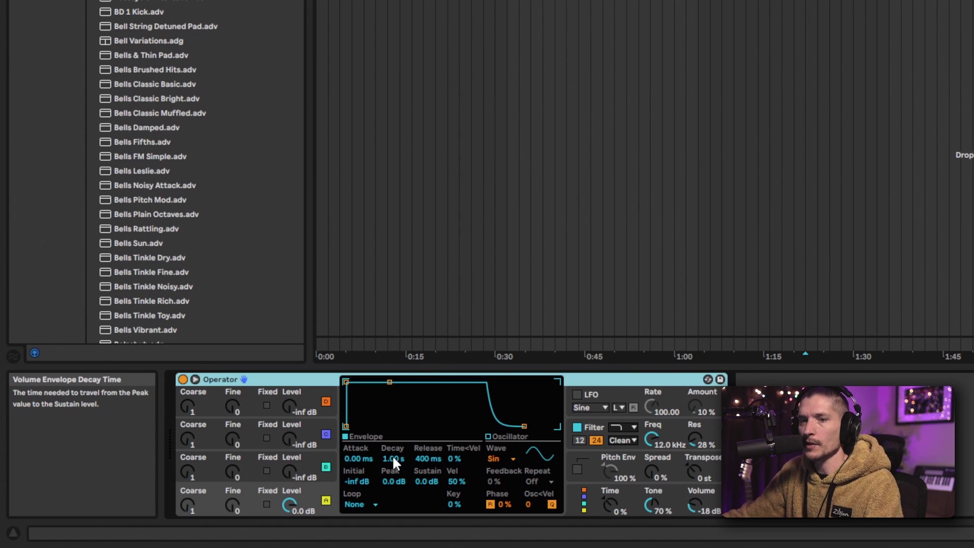
drag(392, 455, 427, 513)
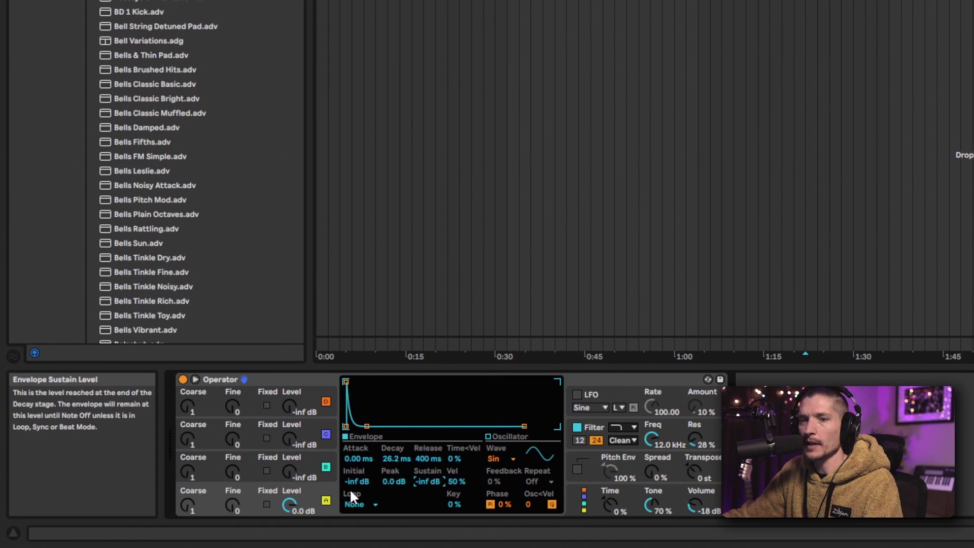
drag(396, 458, 393, 426)
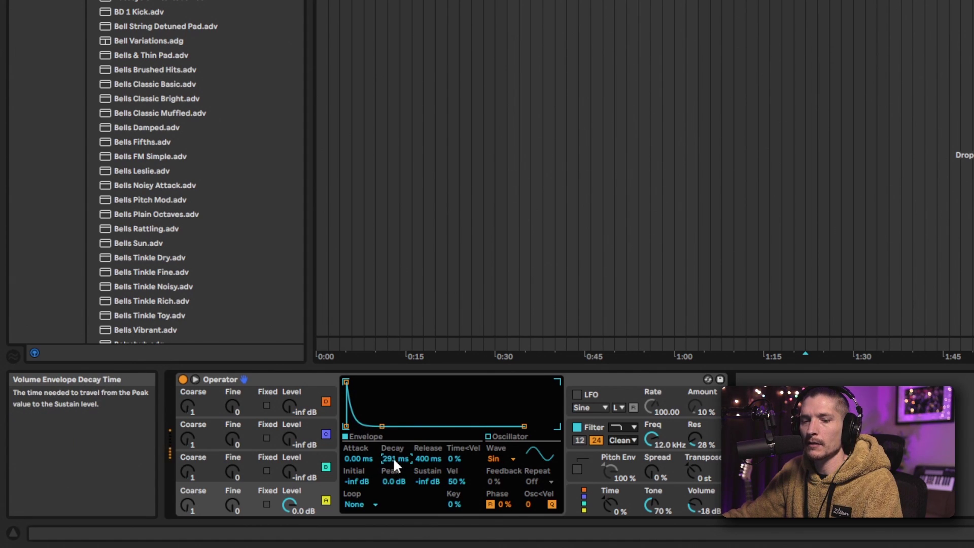
mouse_move(394, 459)
mouse_down()
mouse_move(393, 443)
mouse_move(395, 463)
mouse_up()
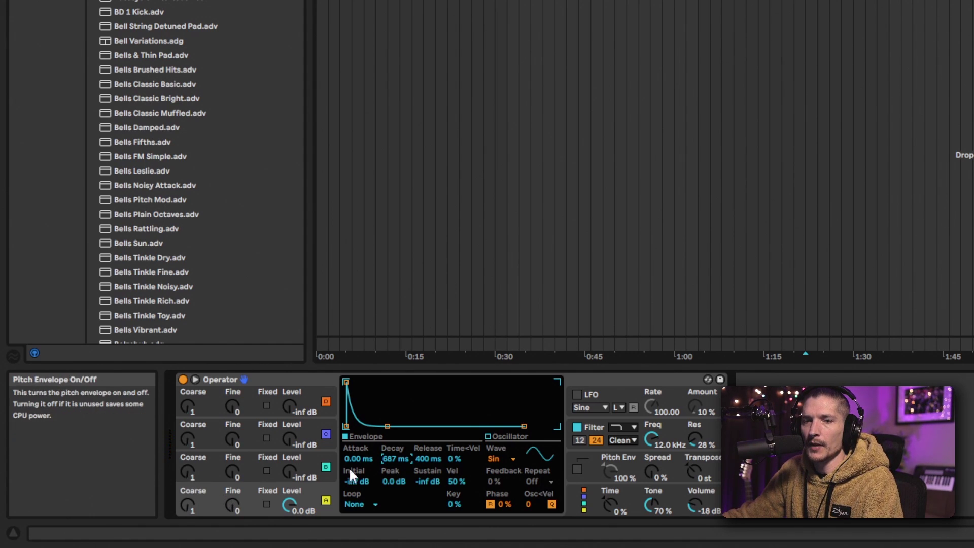
- Give oscillator B a level of -3.5 dB and an envelope with -inf dB sustain and 10.2 ms decay
click(206, 462)
drag(288, 473, 287, 455)
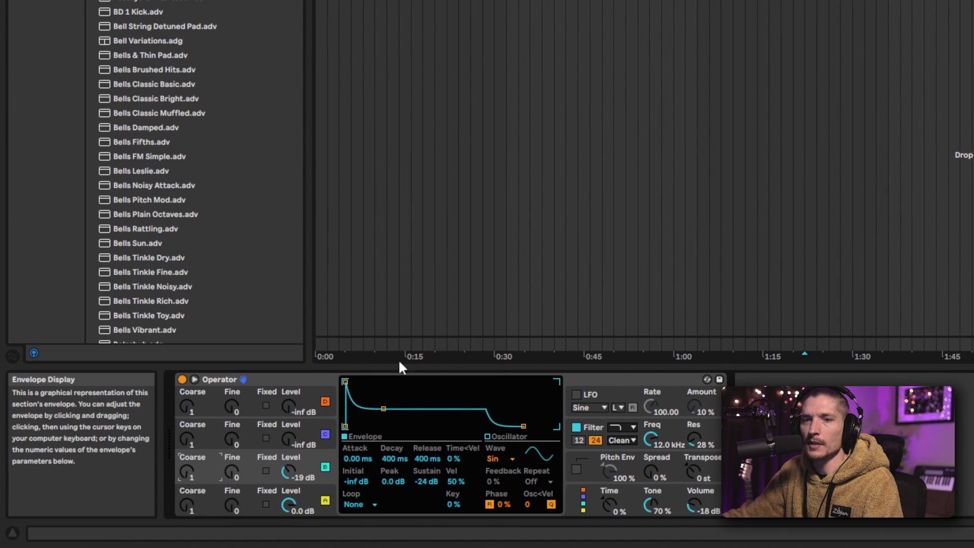
drag(383, 409, 384, 426)
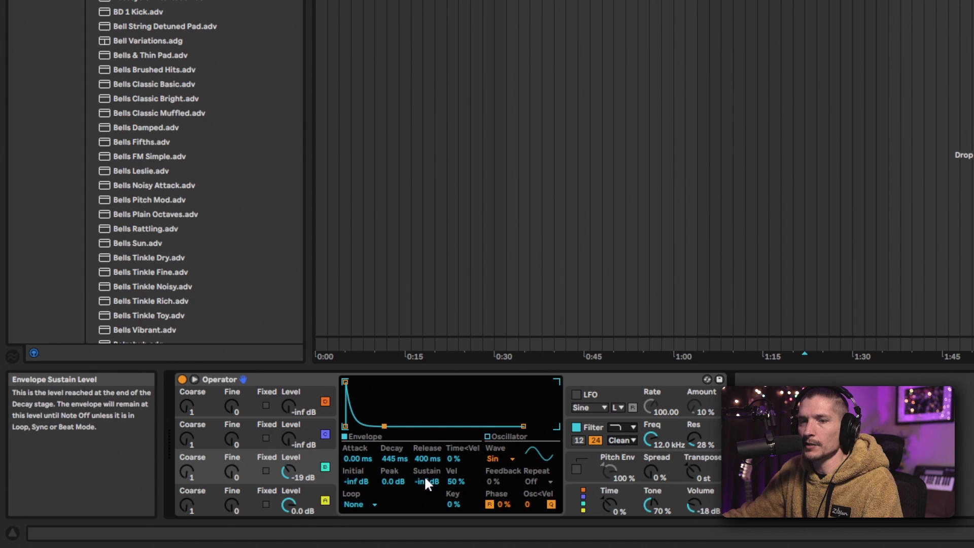
drag(393, 455, 392, 507)
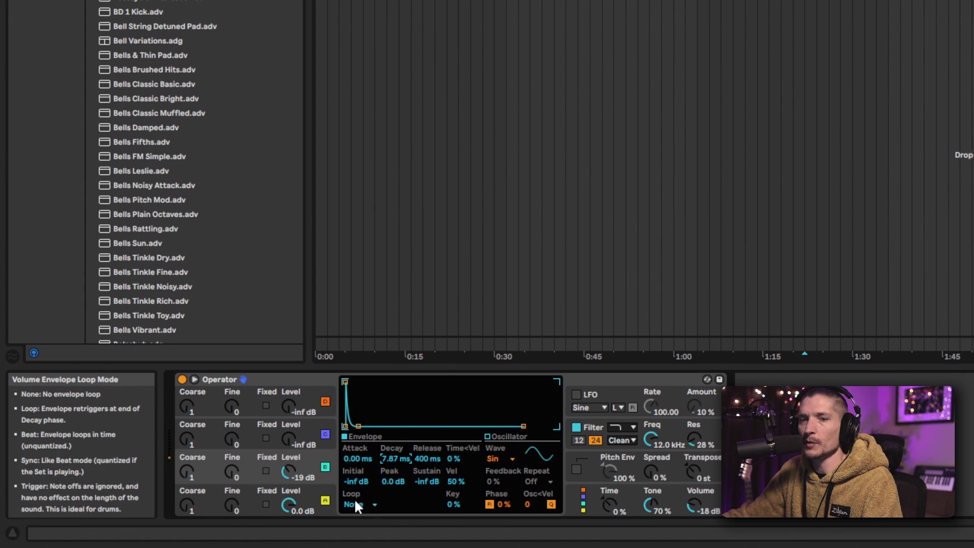
drag(292, 482, 293, 470)
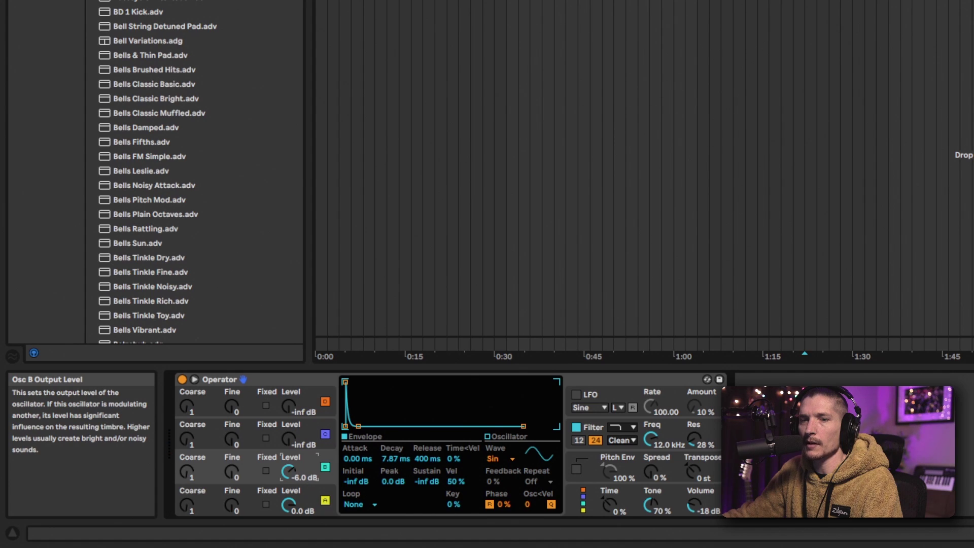
drag(395, 459, 383, 437)
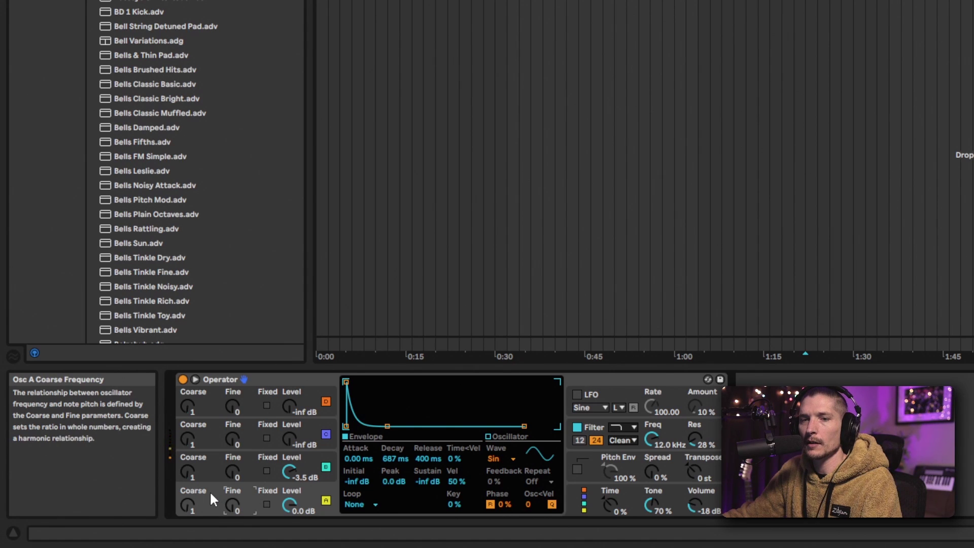
- Lengthen oscillator A's decay to 969 ms and choose the algorithm with all four oscillators in parallel
drag(393, 459, 393, 447)
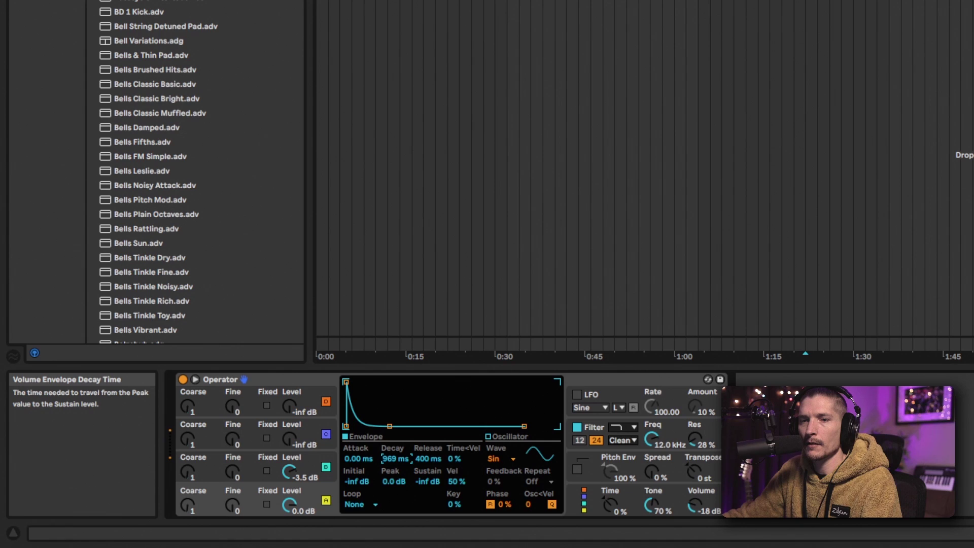
click(630, 489)
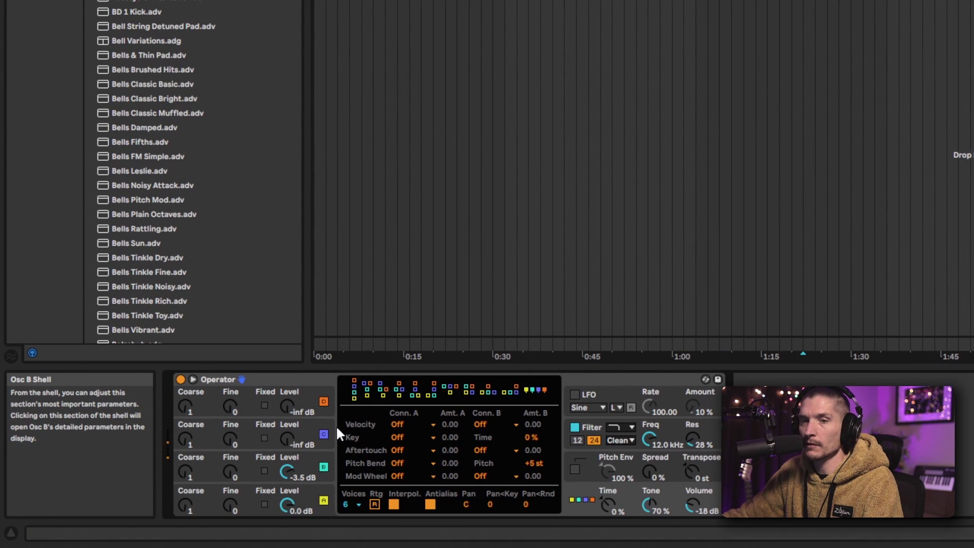
click(354, 393)
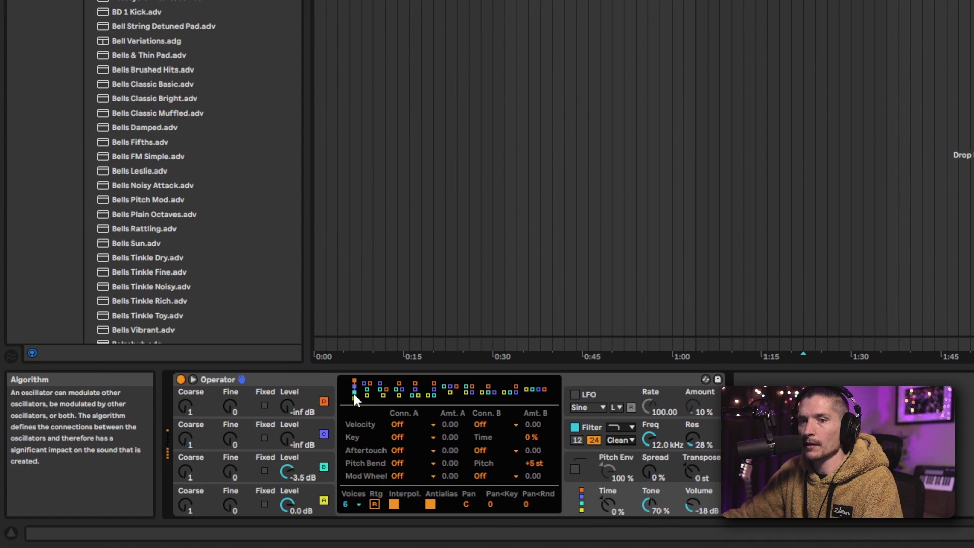
click(536, 390)
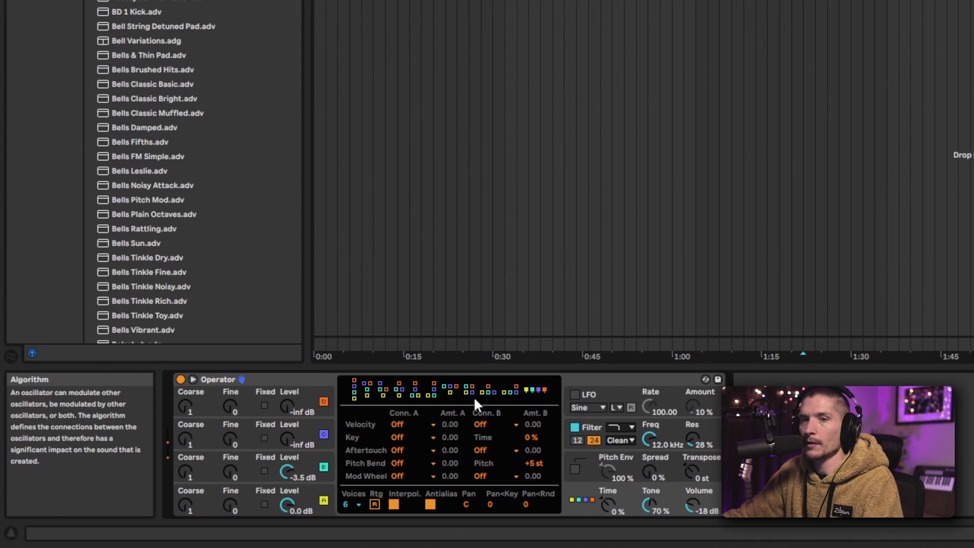
- Switch oscillator B's waveform to Noise Looped and set its output level to -5.1 dB
drag(293, 461, 293, 486)
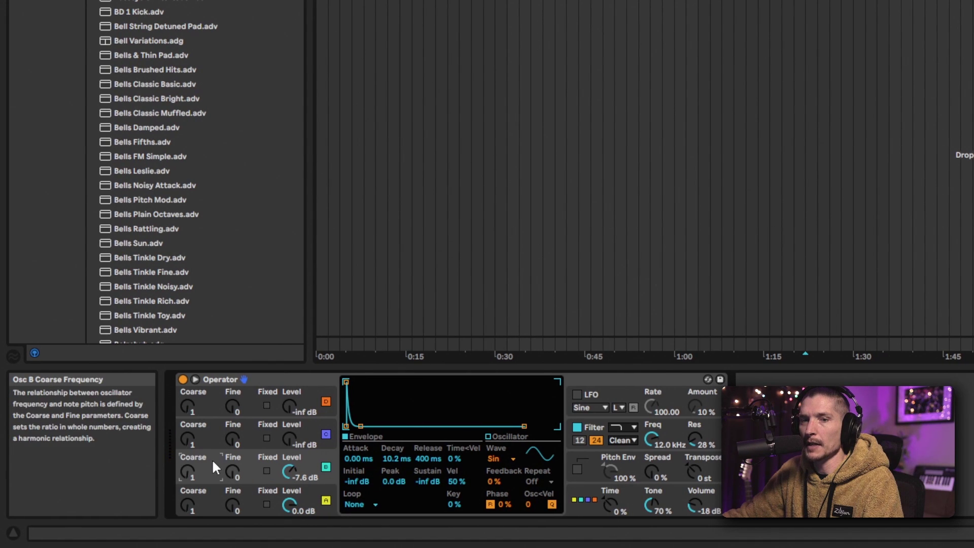
click(501, 459)
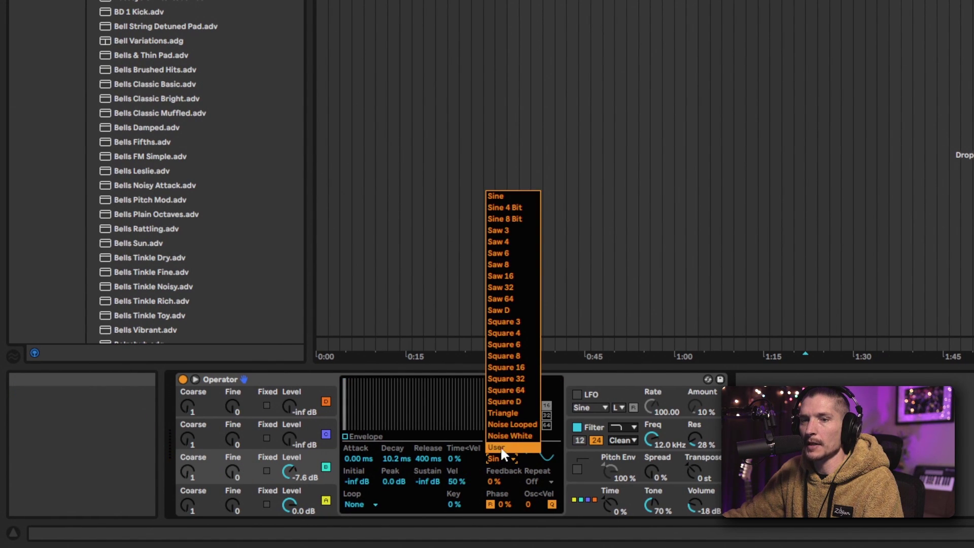
click(521, 424)
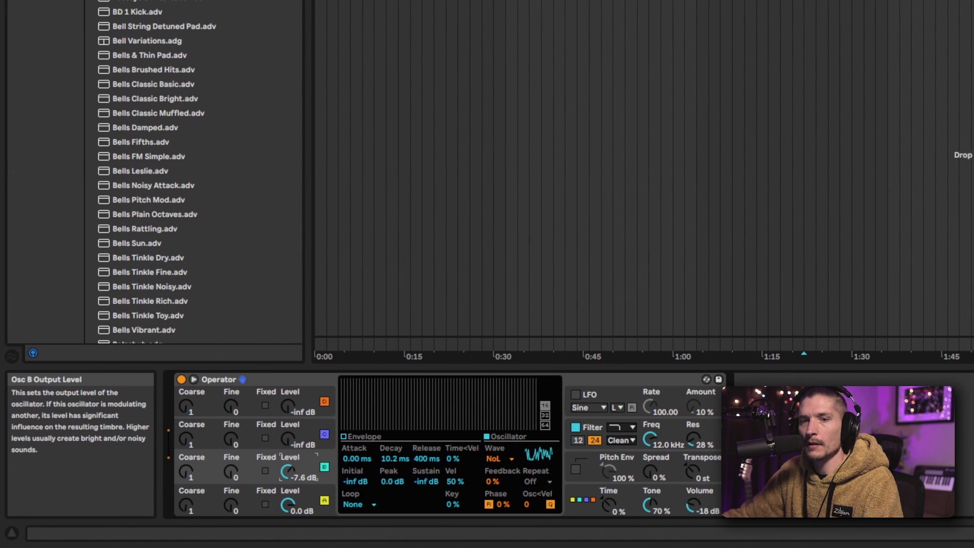
drag(288, 473, 288, 469)
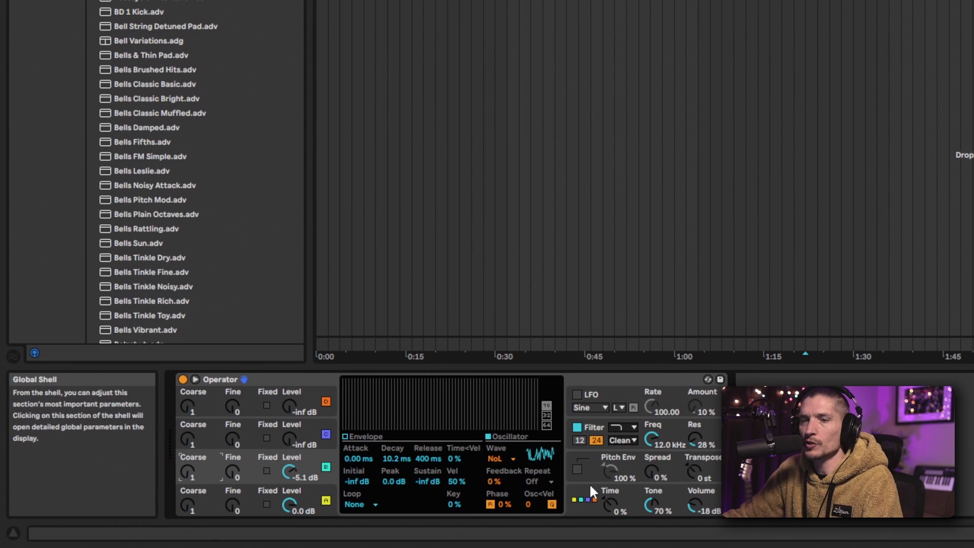
- Set the attack of oscillator A's volume envelope to 10 ms
click(240, 497)
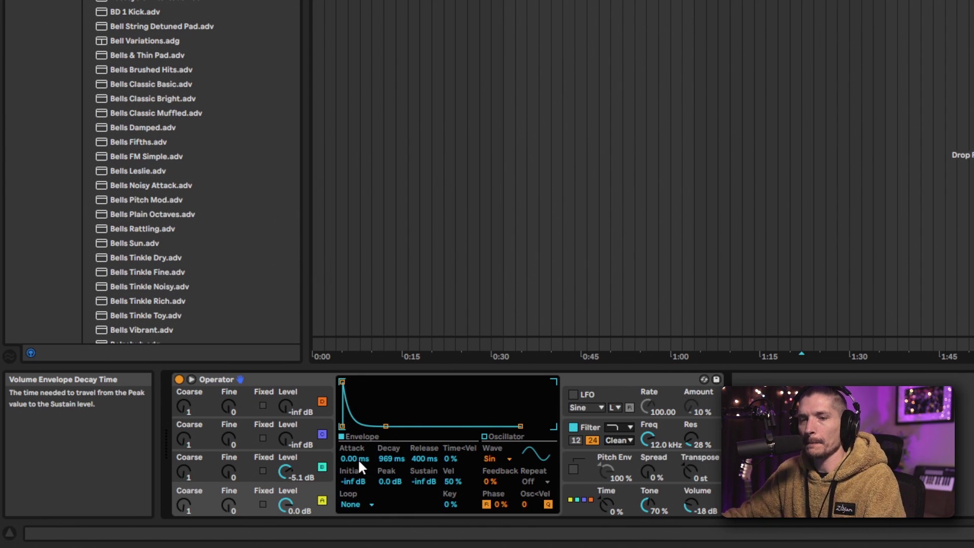
drag(351, 456, 351, 446)
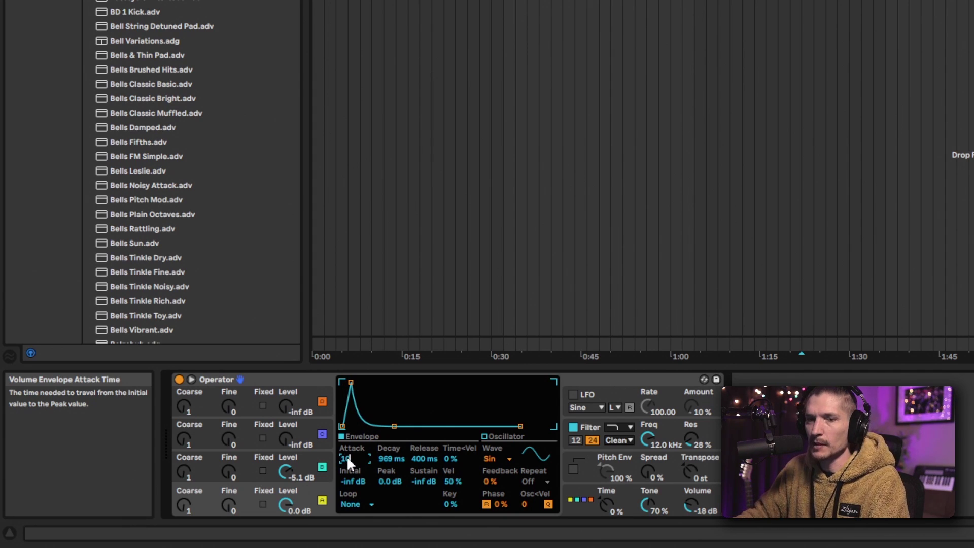
text(10)
key(Return)
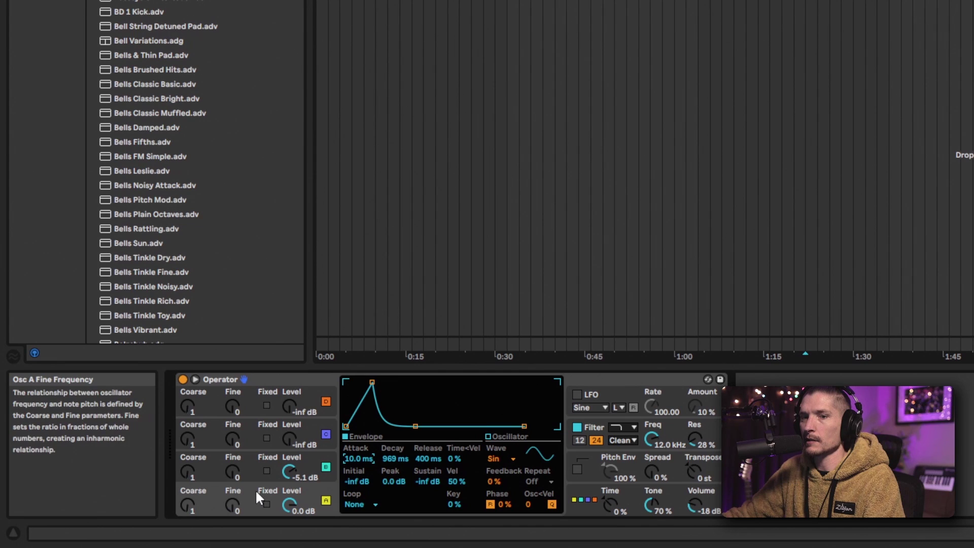
- Re-enter a 10 ms attack for oscillator A after trying 0 ms, and lengthen its decay to 1.37 s
click(218, 458)
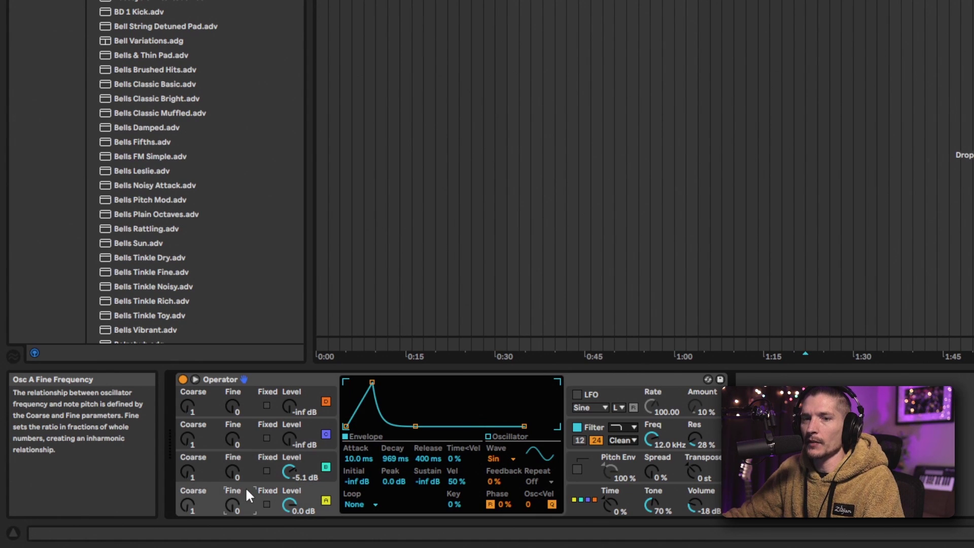
click(245, 493)
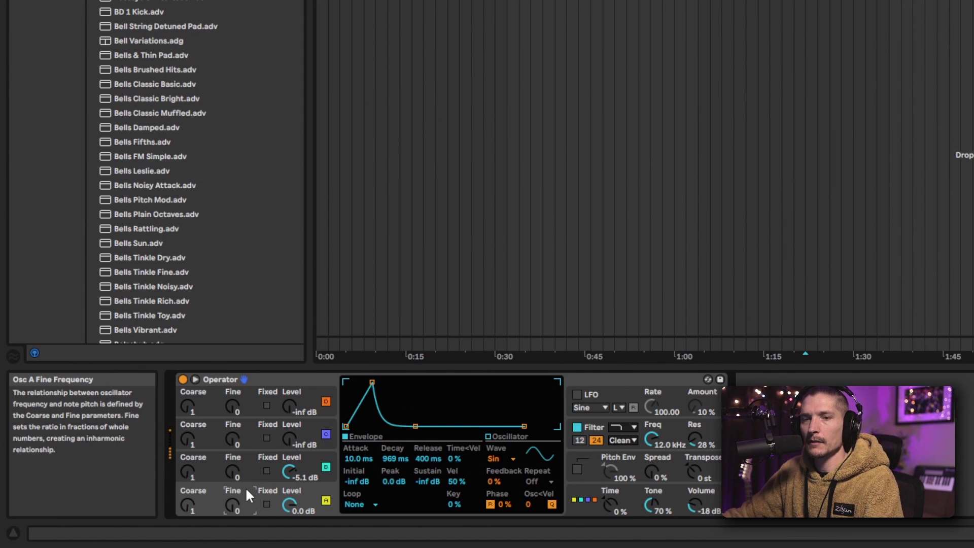
drag(346, 456, 346, 487)
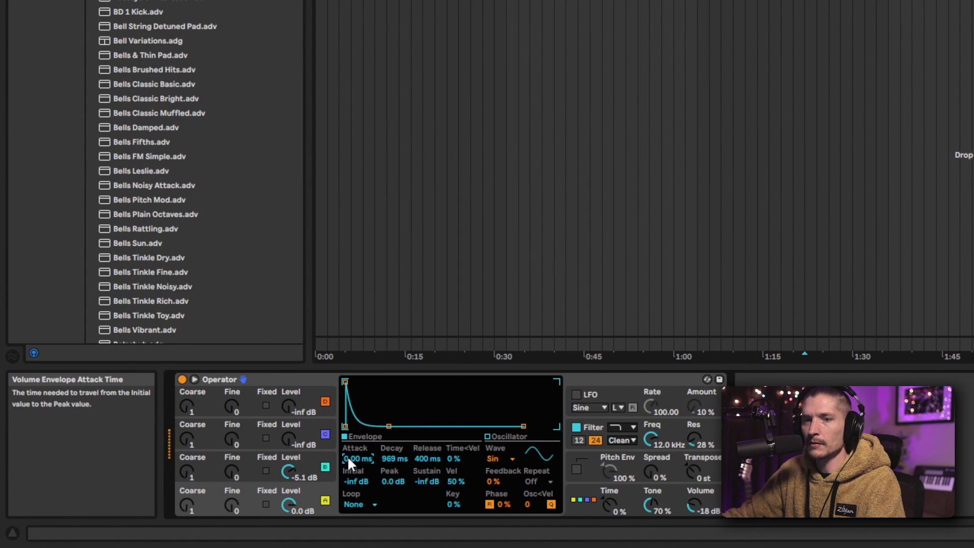
text(10)
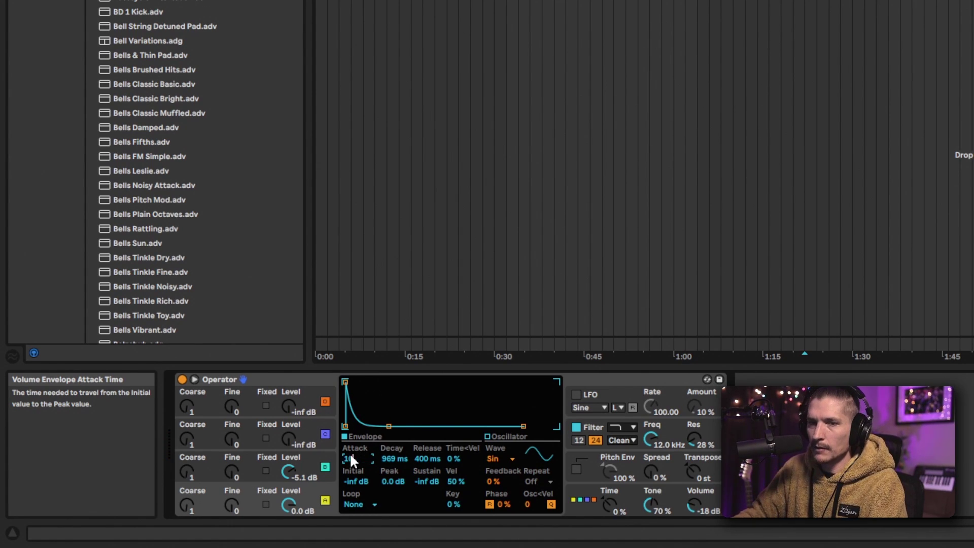
key(Return)
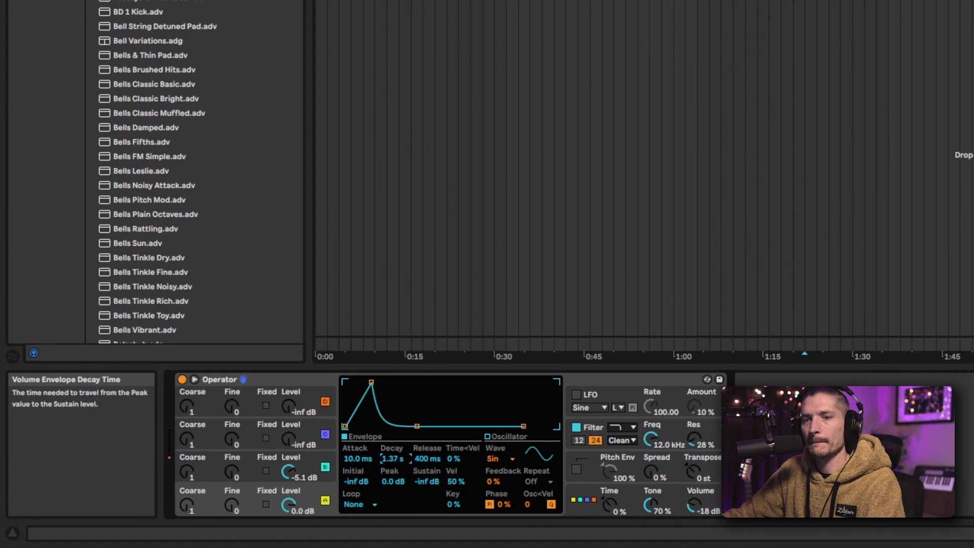
- Make Operator monophonic by setting its number of voices to 1
click(578, 496)
click(346, 504)
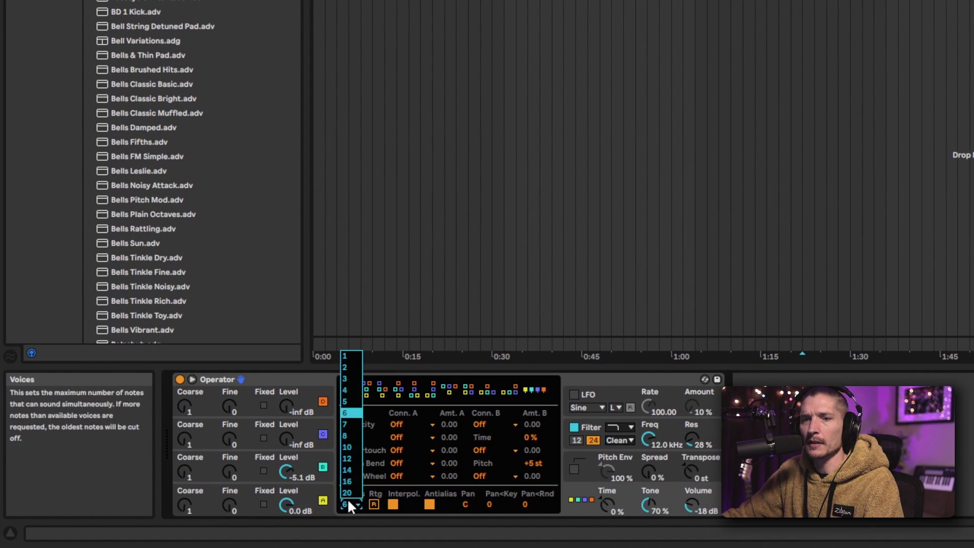
click(339, 358)
click(320, 378)
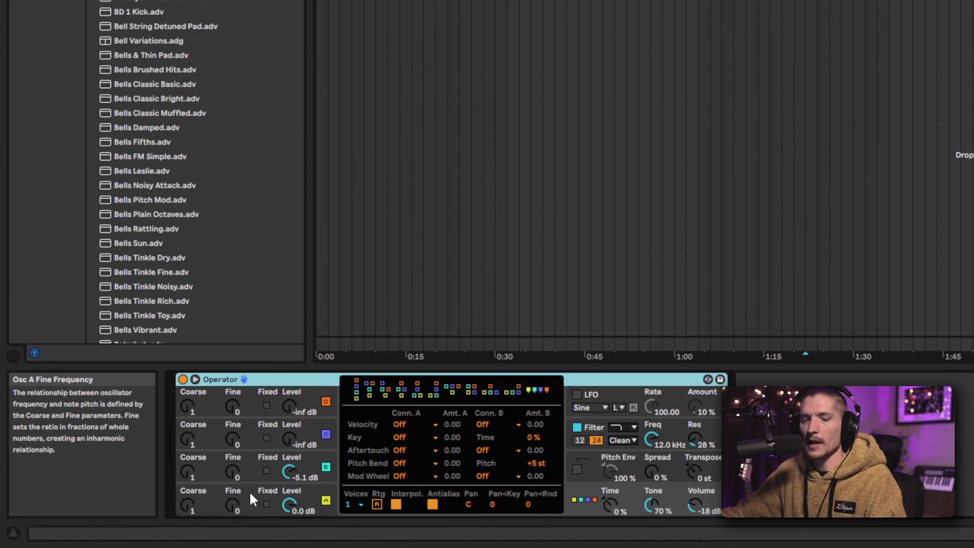
- Search the browser for "eq" and add EQ Eight after Operator in the device chain
click(432, 353)
key(ctrl+f)
text(eq)
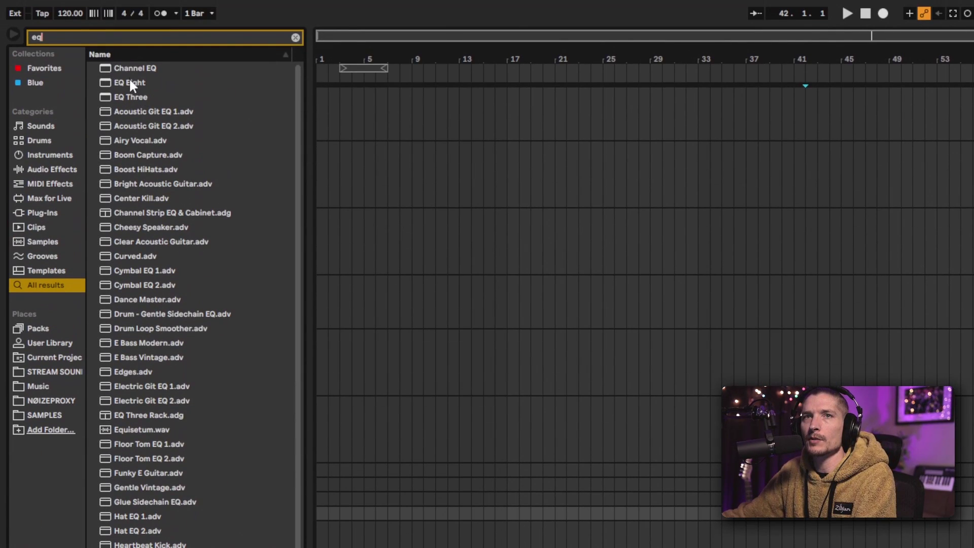
drag(131, 85, 701, 418)
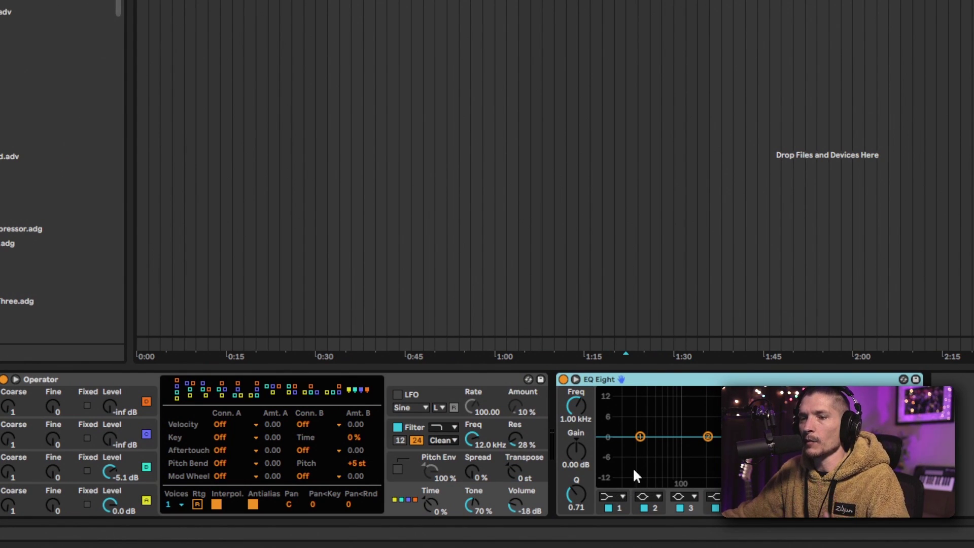
- Change the first band of EQ Eight to a low-cut filter
right_click(666, 384)
click(682, 377)
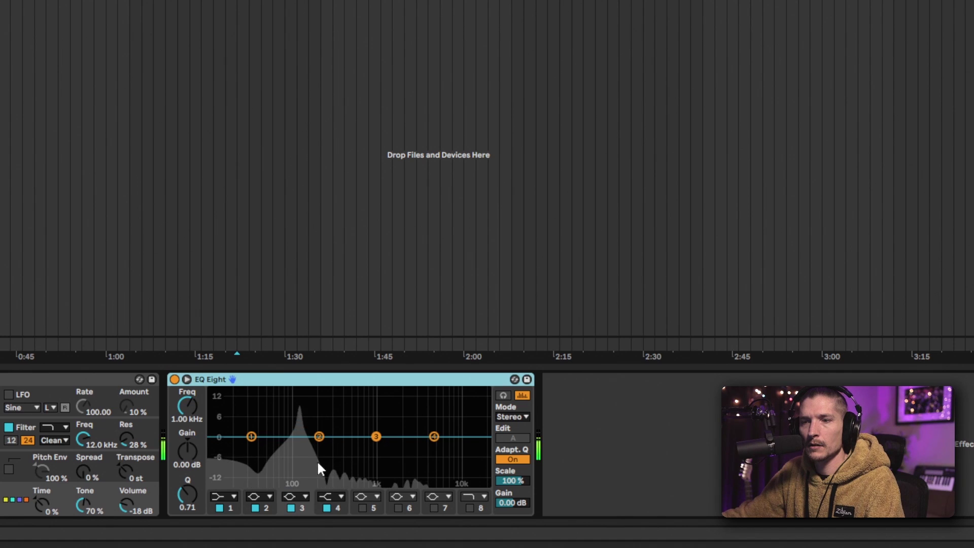
click(254, 495)
click(249, 402)
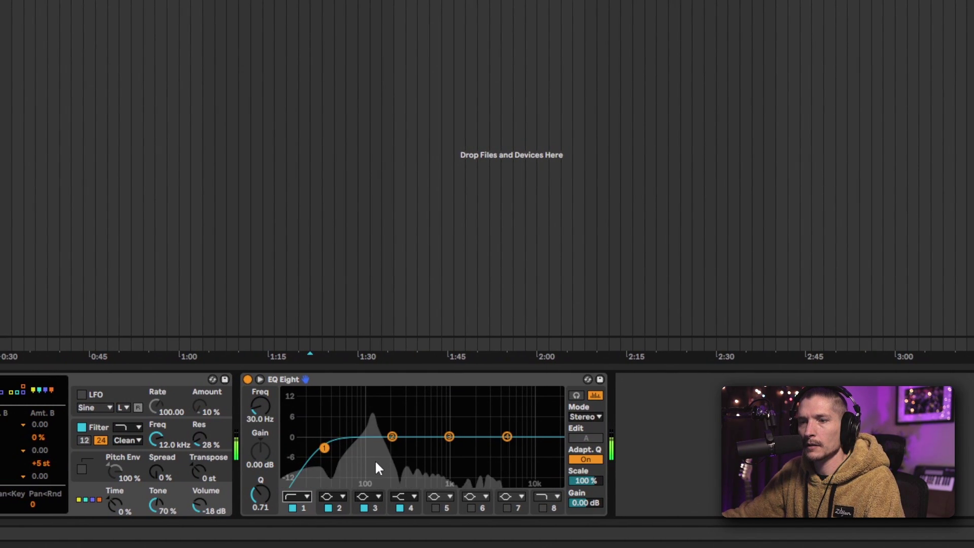
- Sweep EQ Eight's second band with a boost, and pull it into a cut of about 3 dB between 100 Hz and 1 kHz
drag(393, 437, 425, 391)
right_click(406, 380)
click(402, 380)
drag(492, 391, 477, 447)
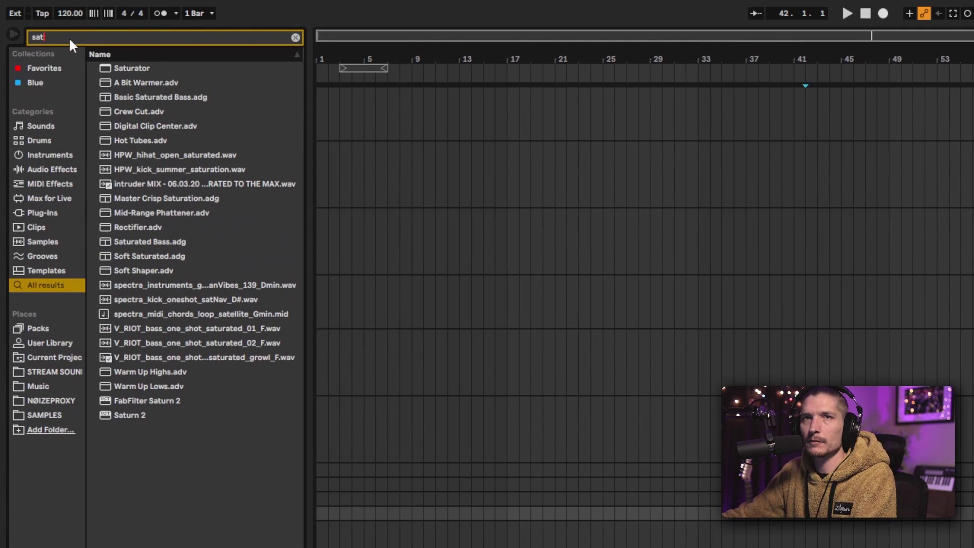
- Search the browser for "sat" and add Saturator after EQ Eight
click(108, 70)
double_click(108, 69)
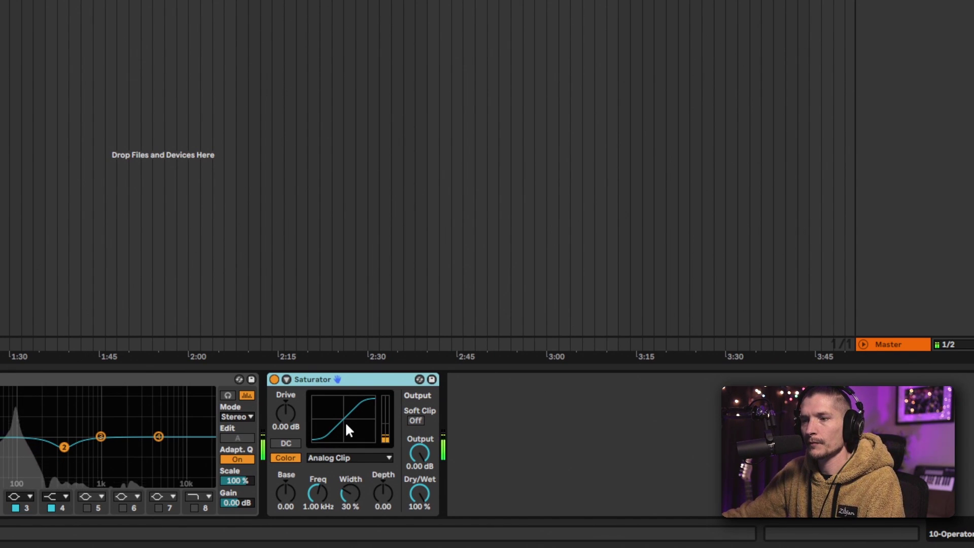
- Set Saturator to Medium Curve with DC filtering and Soft Clip on, and raise its drive to about 6.9 dB
click(354, 457)
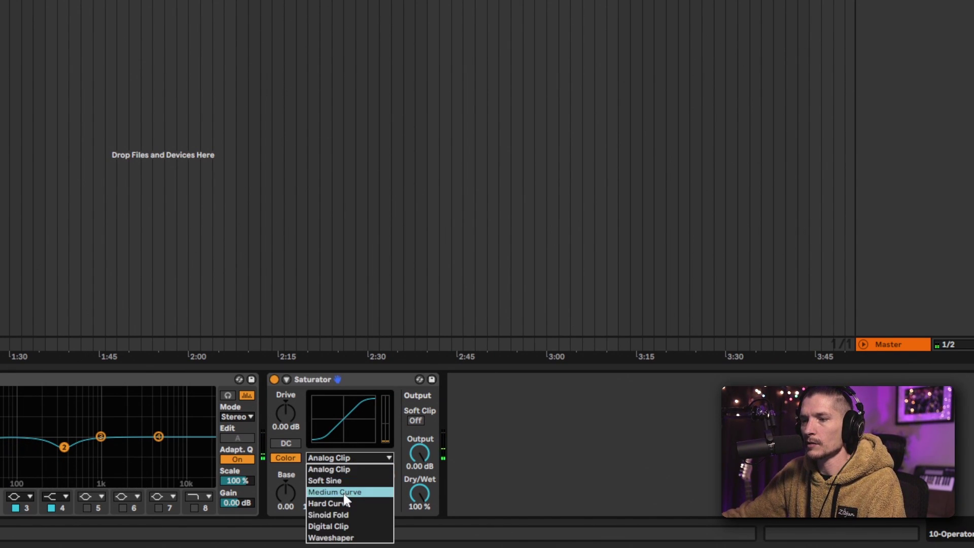
click(343, 493)
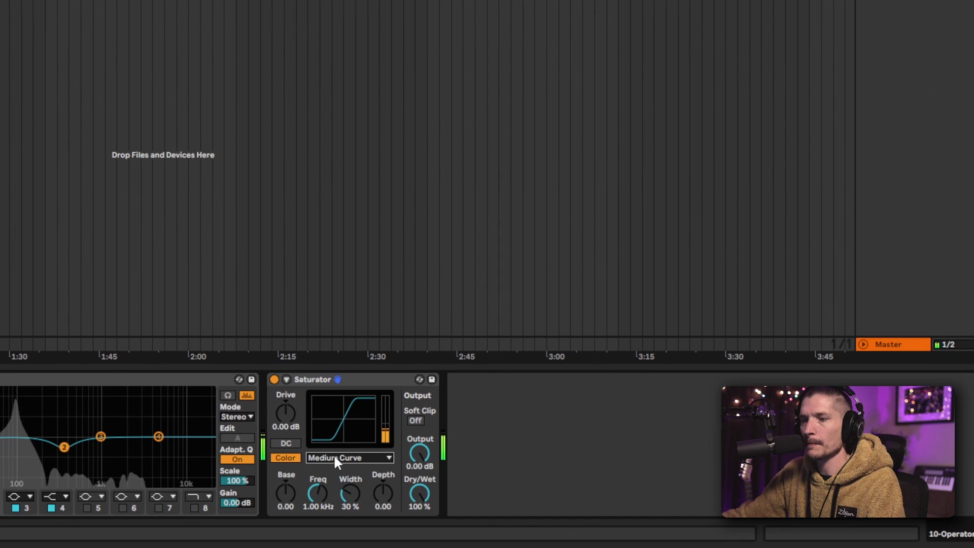
click(286, 444)
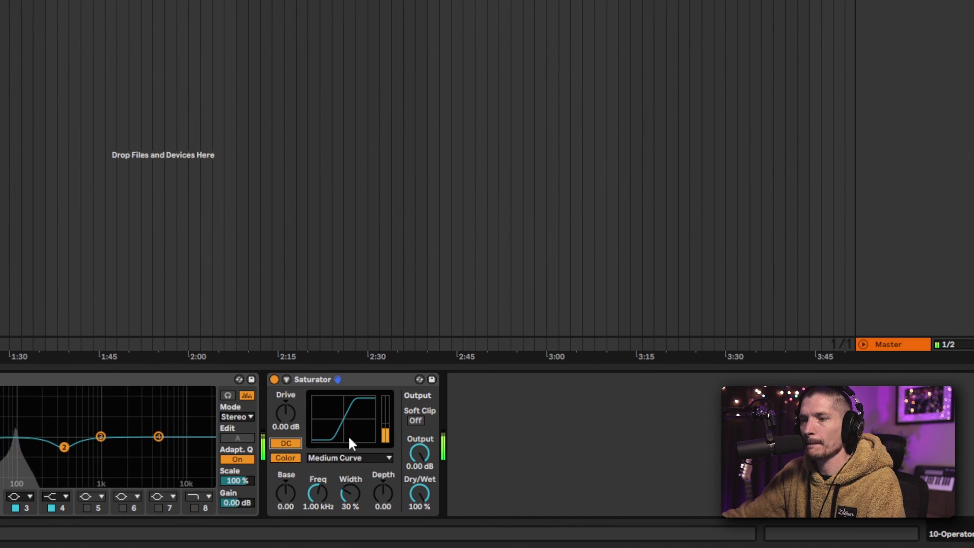
click(415, 420)
drag(287, 412, 287, 387)
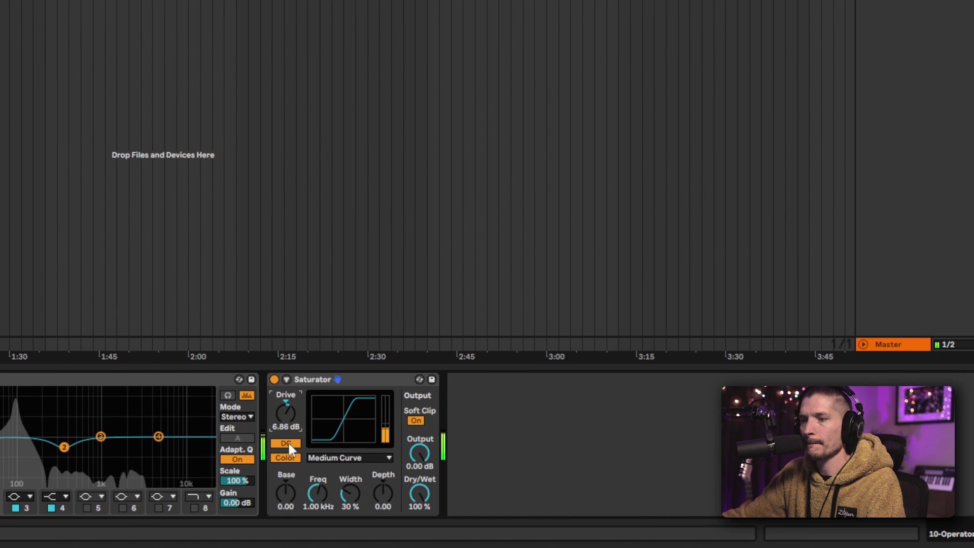
- Shape Saturator's color section with base -36.0, frequency about 914 Hz, width 71 % and depth 24.0
drag(291, 486, 291, 517)
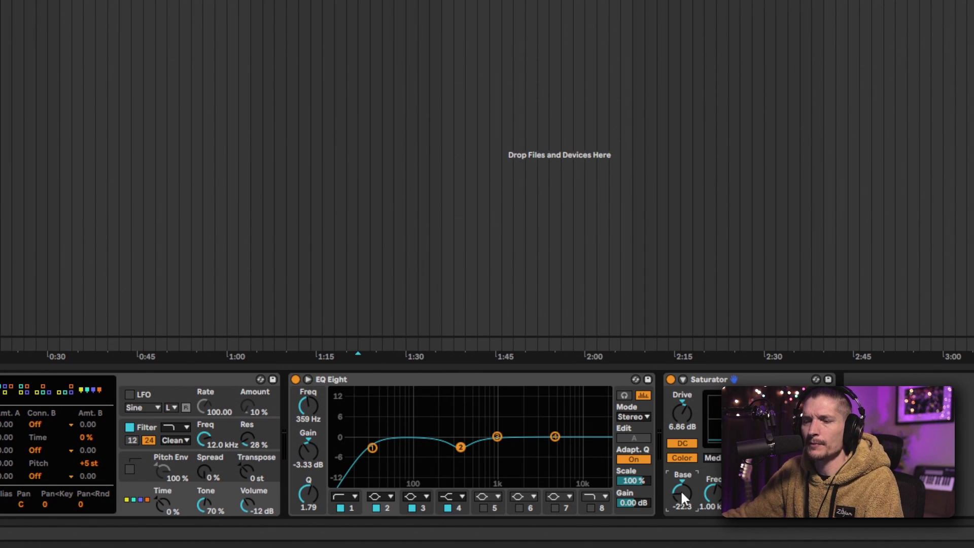
drag(685, 492, 685, 451)
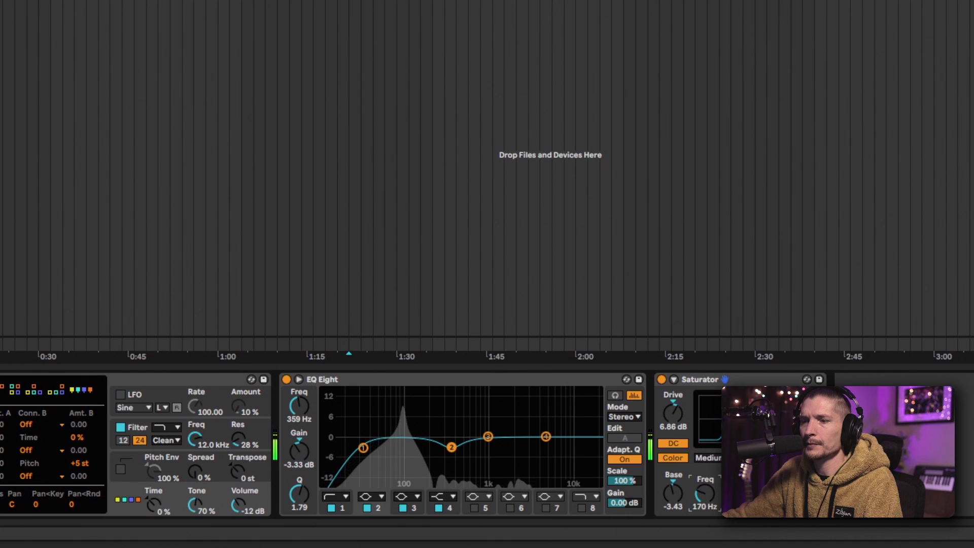
drag(704, 495, 705, 477)
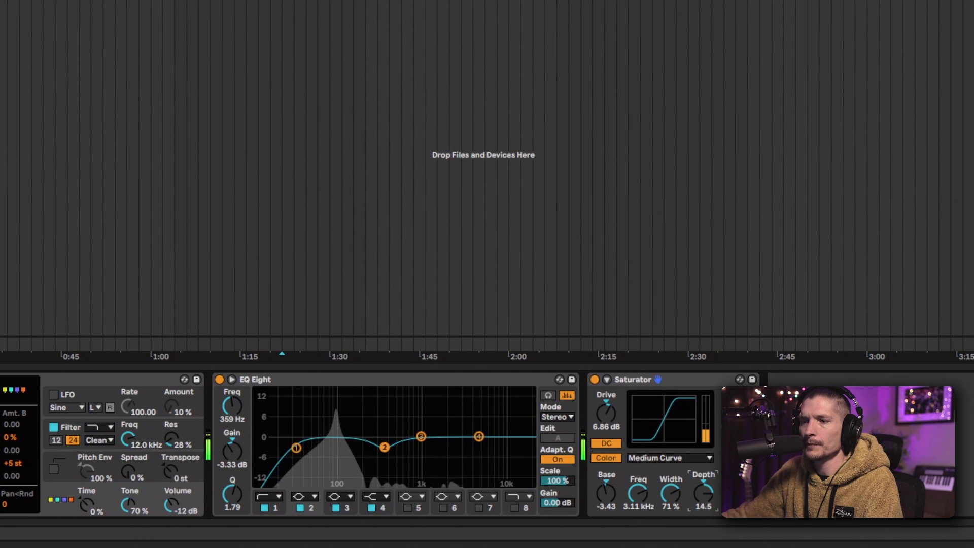
drag(616, 503, 638, 486)
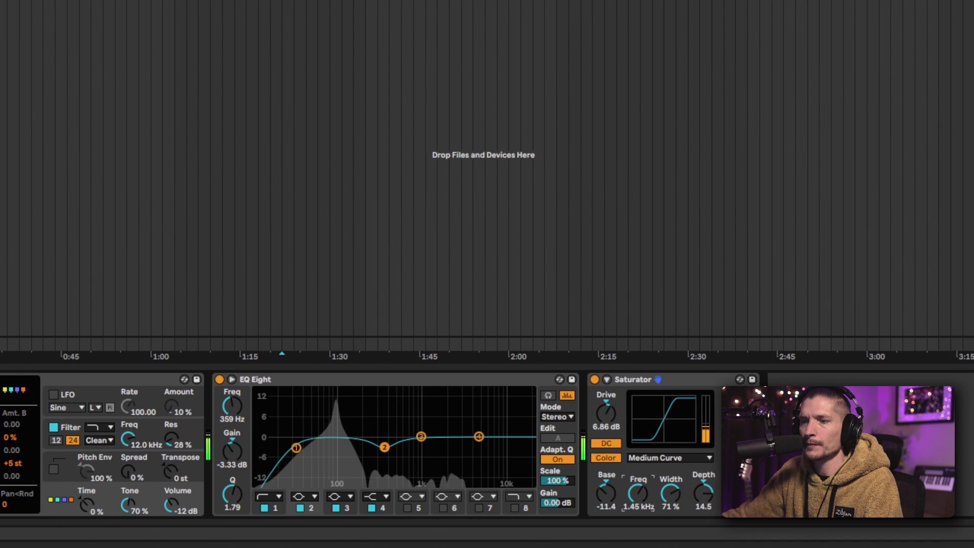
drag(704, 500, 704, 487)
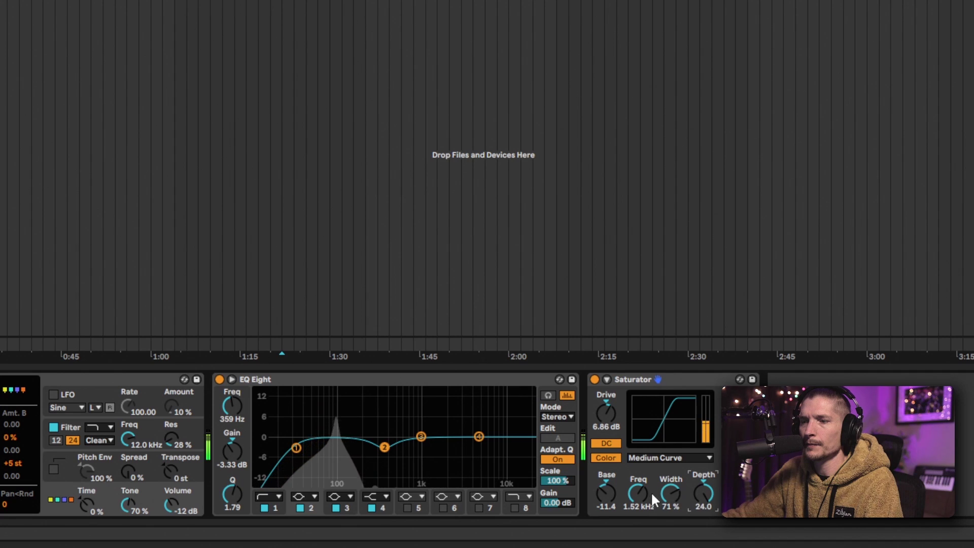
drag(638, 492, 606, 508)
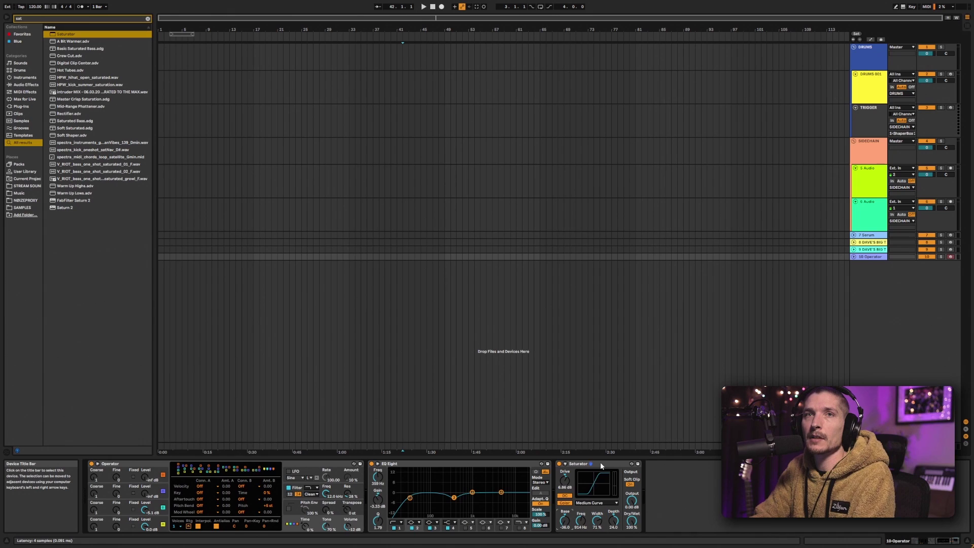
- Search the browser for "envelop" and insert Envelope Follower between Operator and EQ Eight
text(envelop)
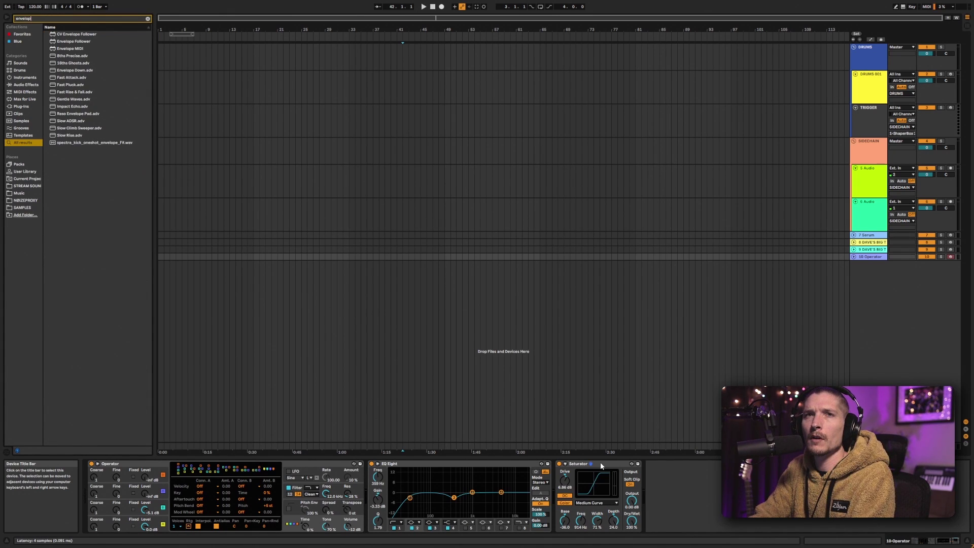
click(76, 42)
drag(76, 42, 373, 493)
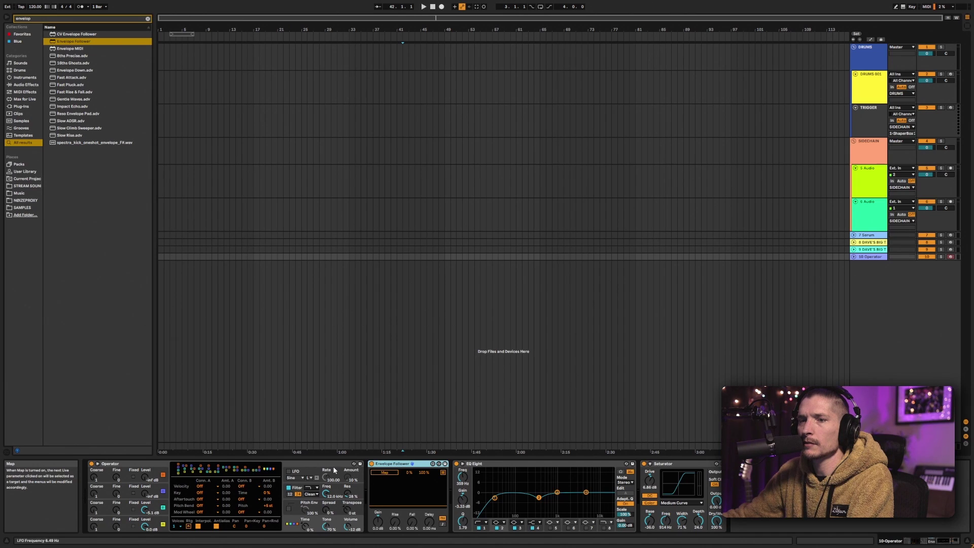
click(318, 465)
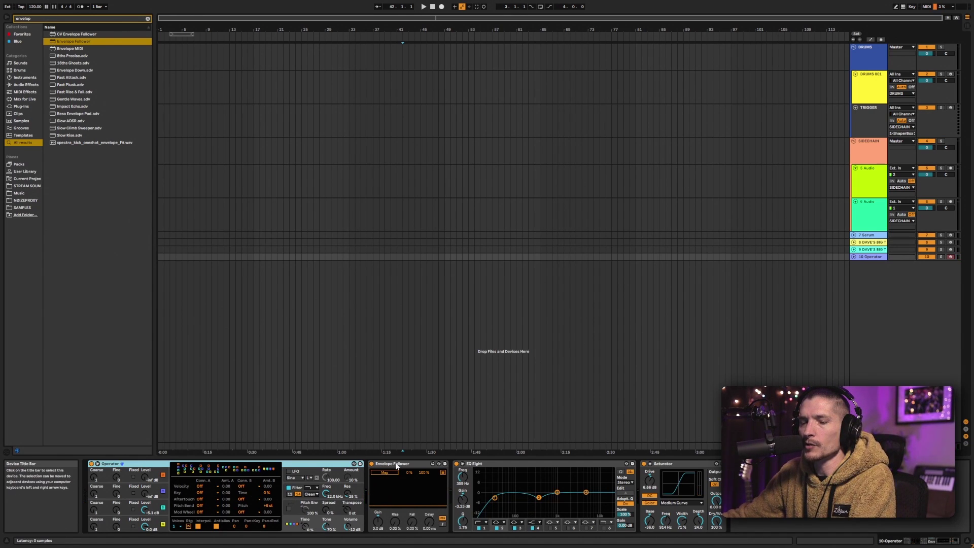
click(410, 465)
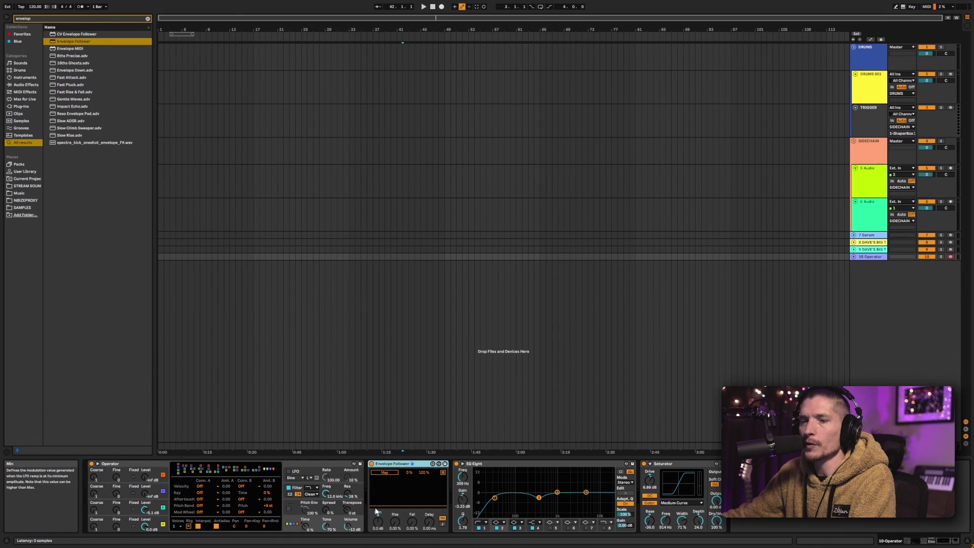
- Turn on Operator's pitch envelope and shorten its decay to 189 ms
click(288, 509)
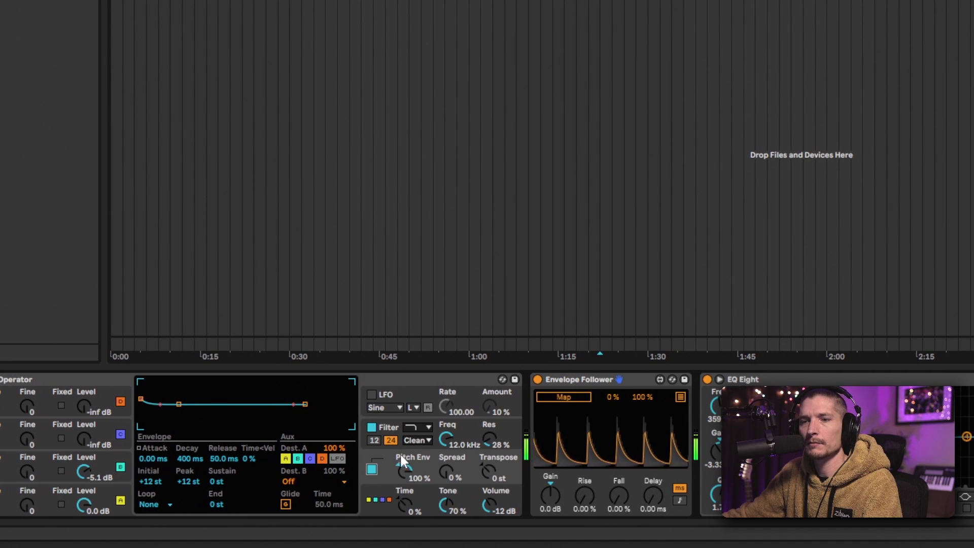
drag(189, 459, 190, 474)
drag(254, 458, 254, 477)
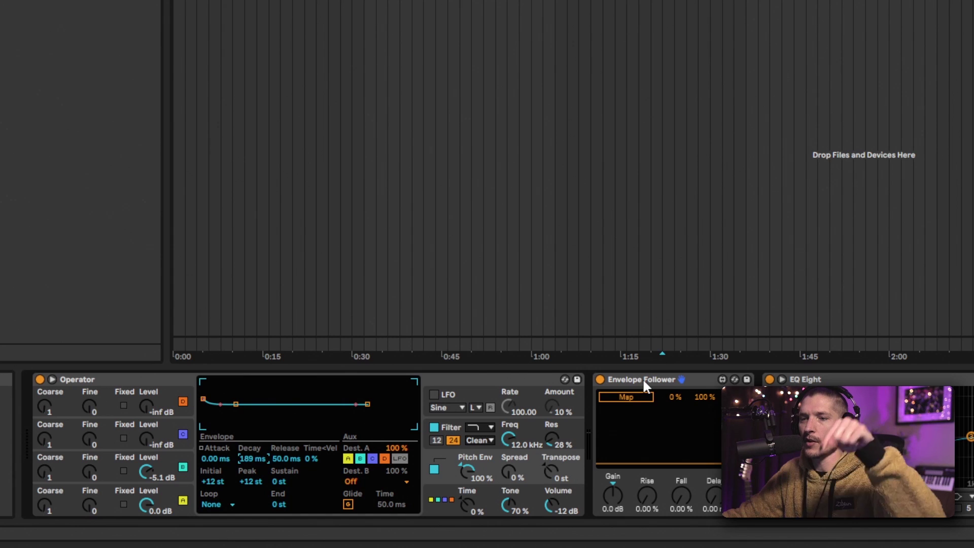
- Map Envelope Follower to Operator's oscillator A Fine with gain -8.4 dB and fall 29.1 %, and adjust oscillator B's level
click(621, 399)
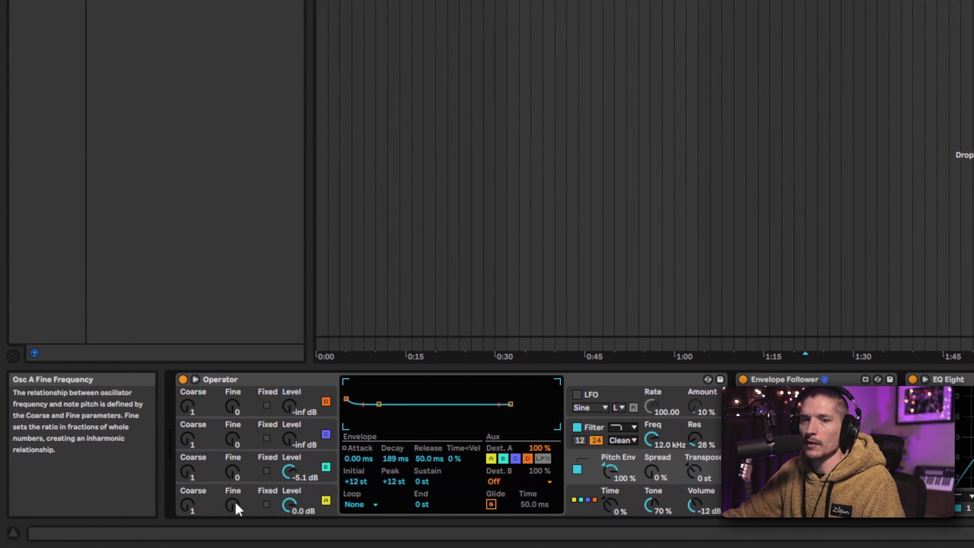
click(232, 501)
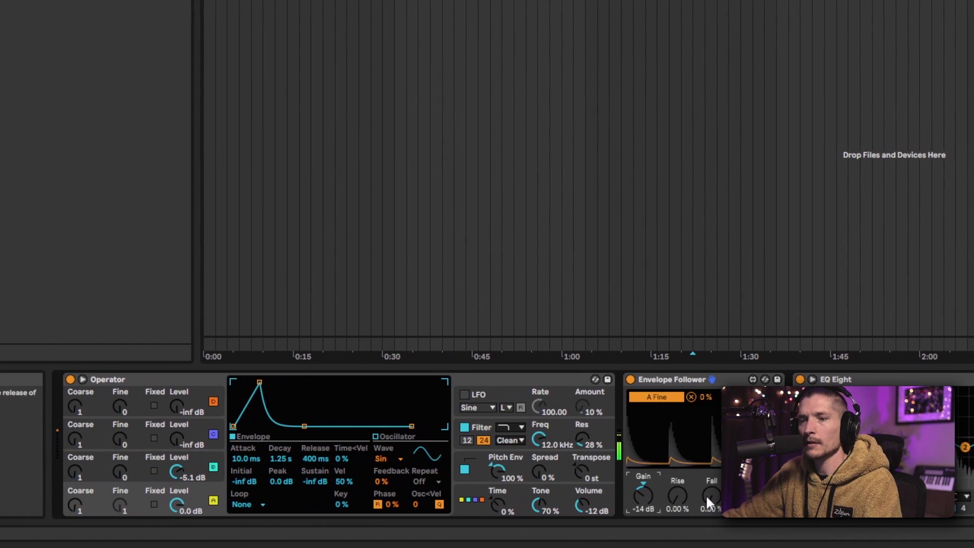
mouse_move(708, 502)
mouse_down()
mouse_move(707, 482)
mouse_move(702, 496)
mouse_up()
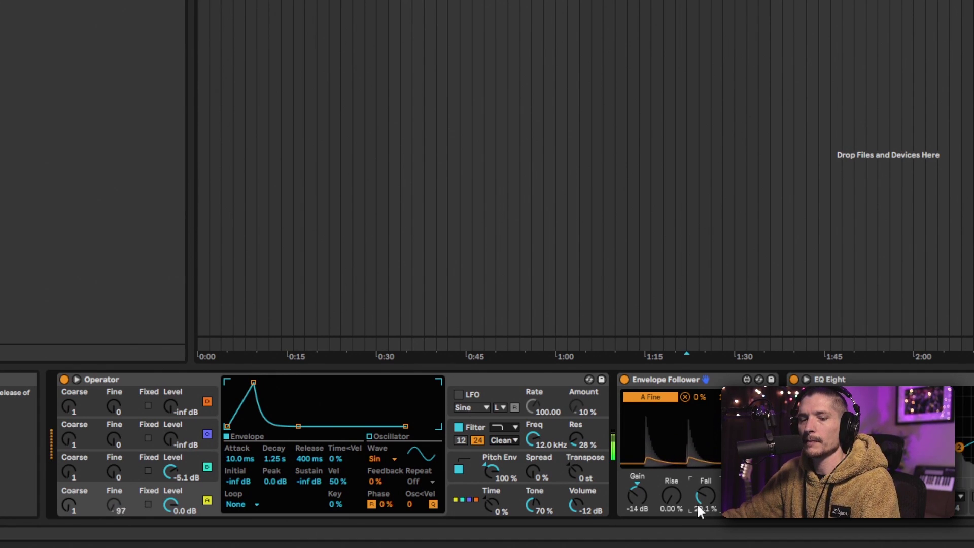
mouse_move(643, 497)
mouse_down()
mouse_move(644, 488)
mouse_move(643, 497)
mouse_up()
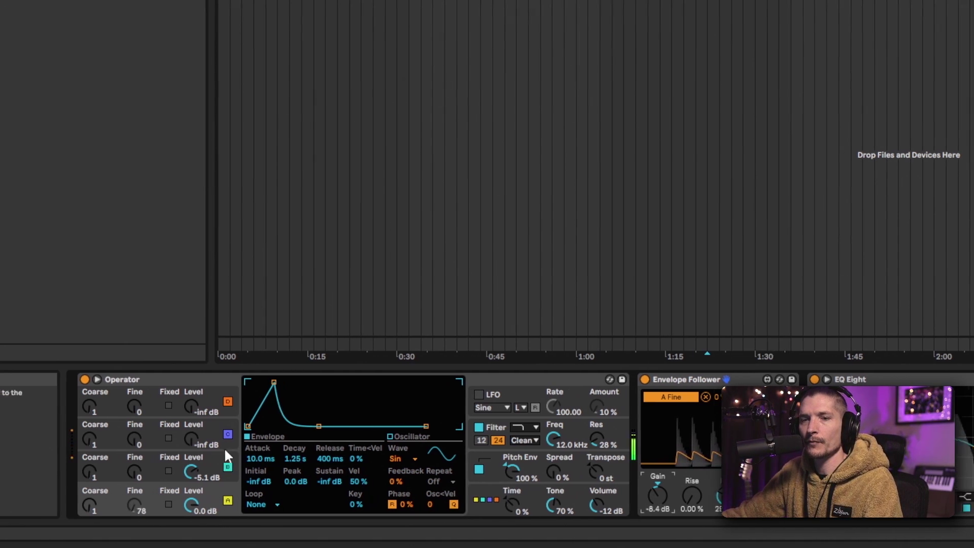
drag(188, 473, 188, 470)
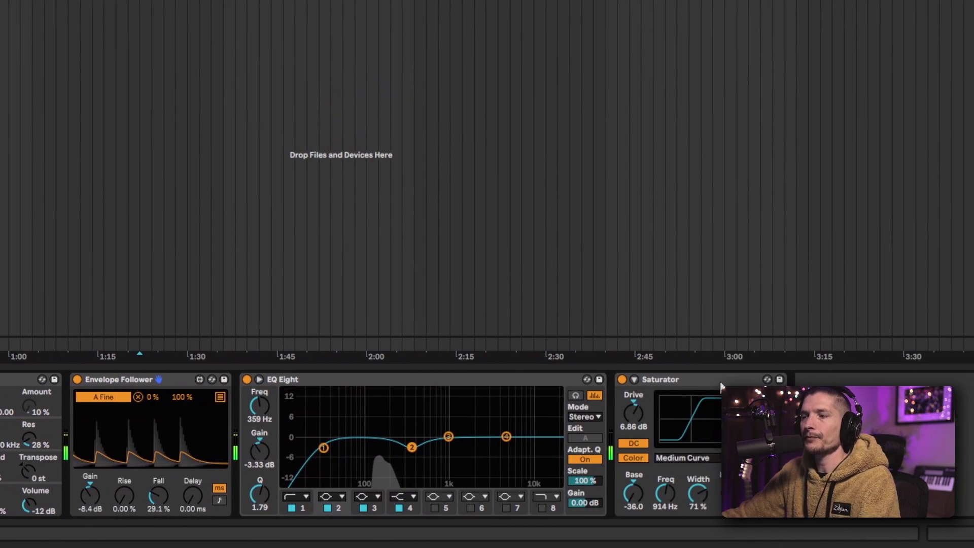
- Search the browser for "overdr" and add Overdrive after Saturator
click(724, 381)
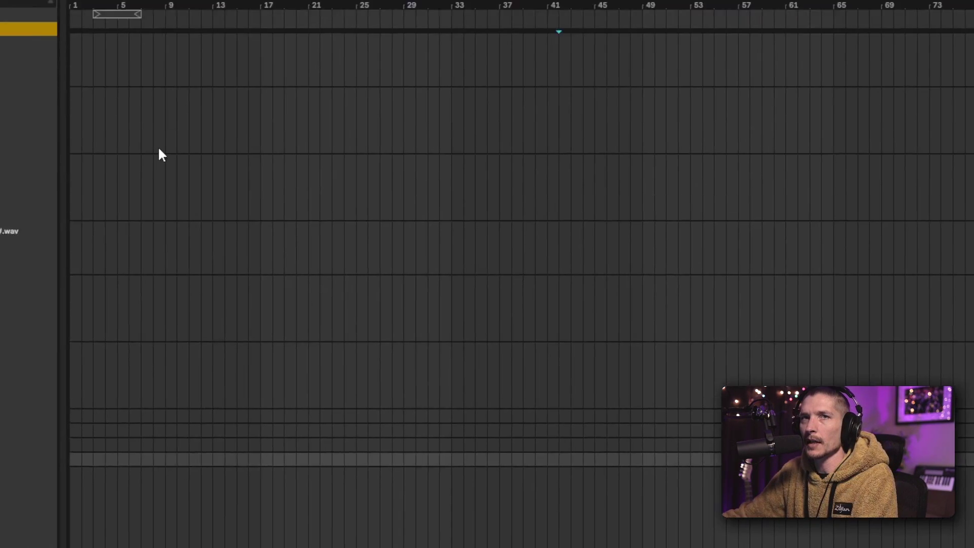
key(ctrl+f)
text(overdr)
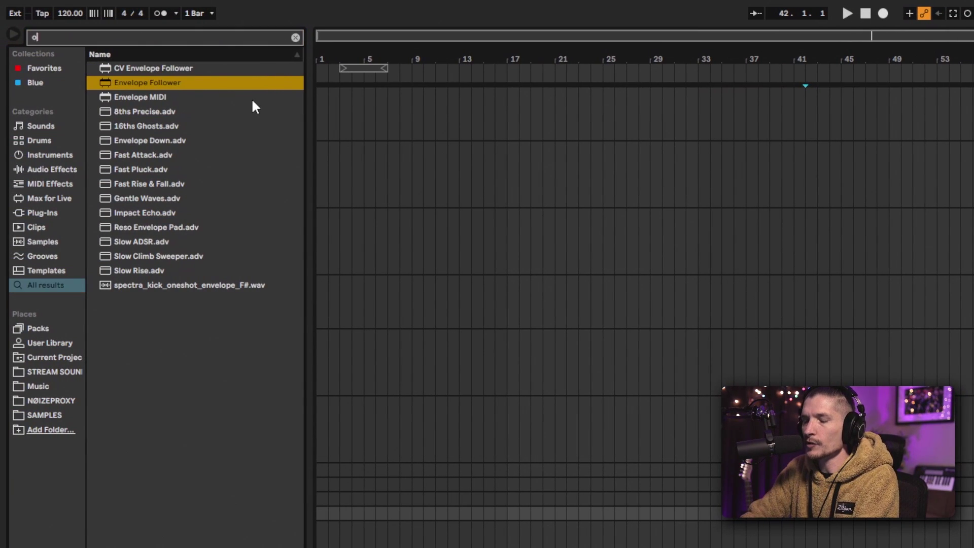
key(Down)
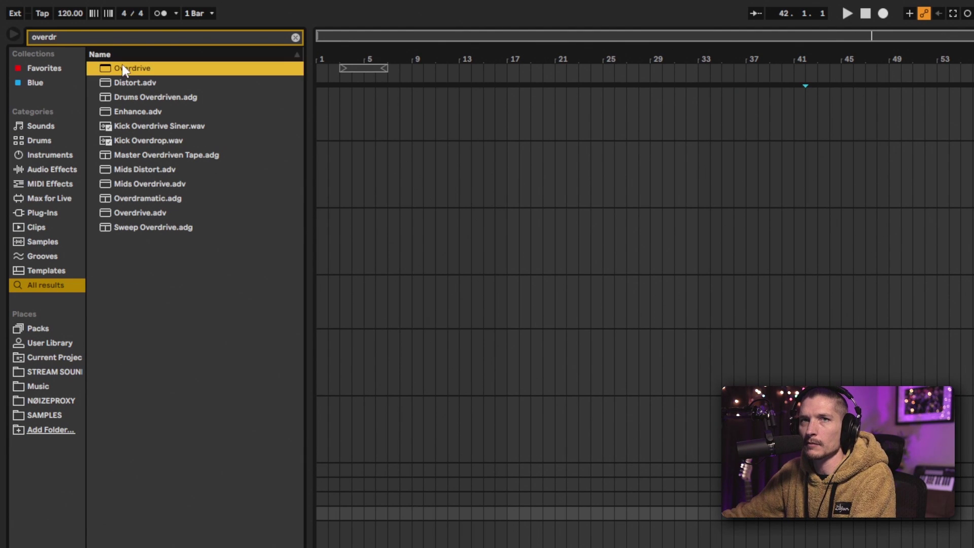
key(Return)
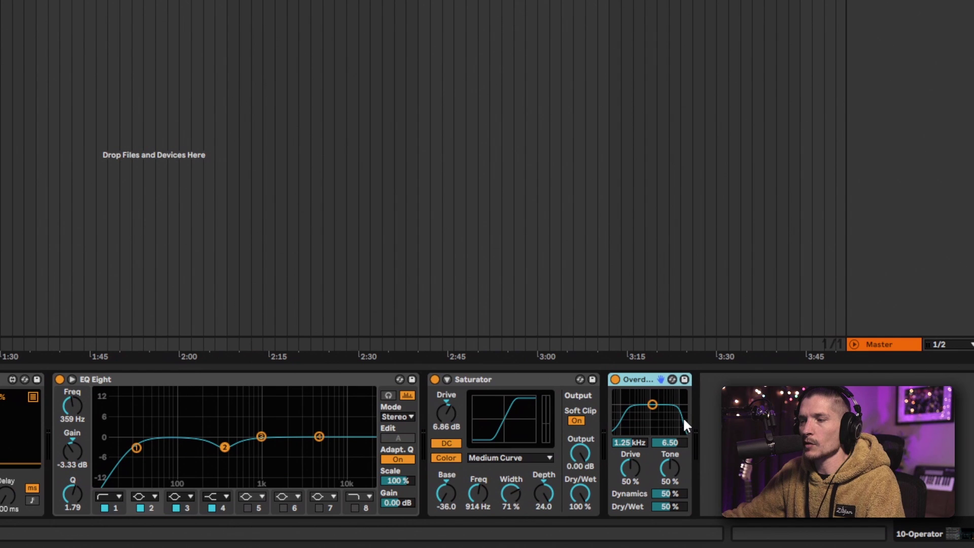
- Set Overdrive's drive to 26 %, tone to 71 % and dynamics to 70 %, with its filter at 2.91 kHz and bandwidth 2.27
key(space)
drag(634, 464, 635, 485)
drag(683, 463, 662, 422)
drag(659, 491, 659, 472)
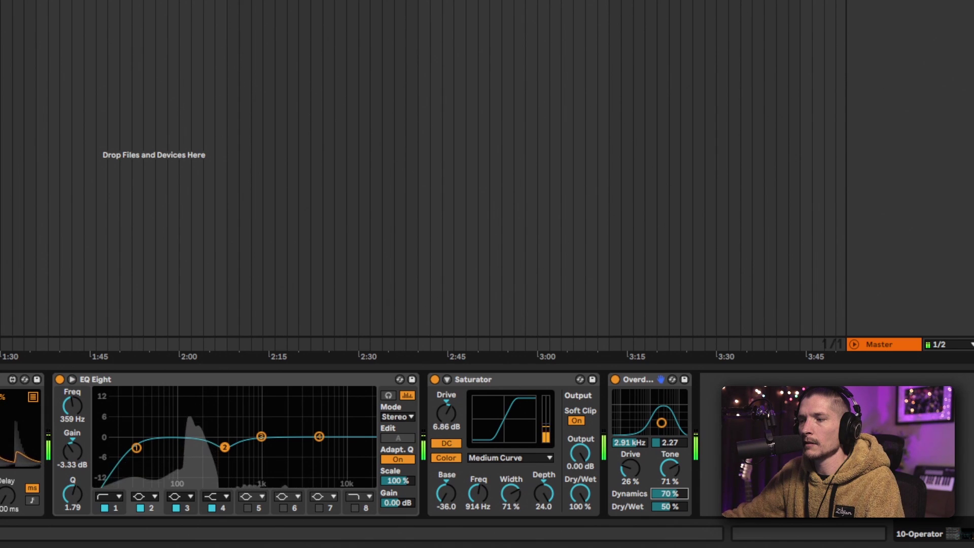
- Set Overdrive's dry/wet to 14 % and drive to 74 %, and sweep its filter to 3.58 kHz with bandwidth 2.45
drag(658, 507, 658, 518)
drag(631, 469, 630, 458)
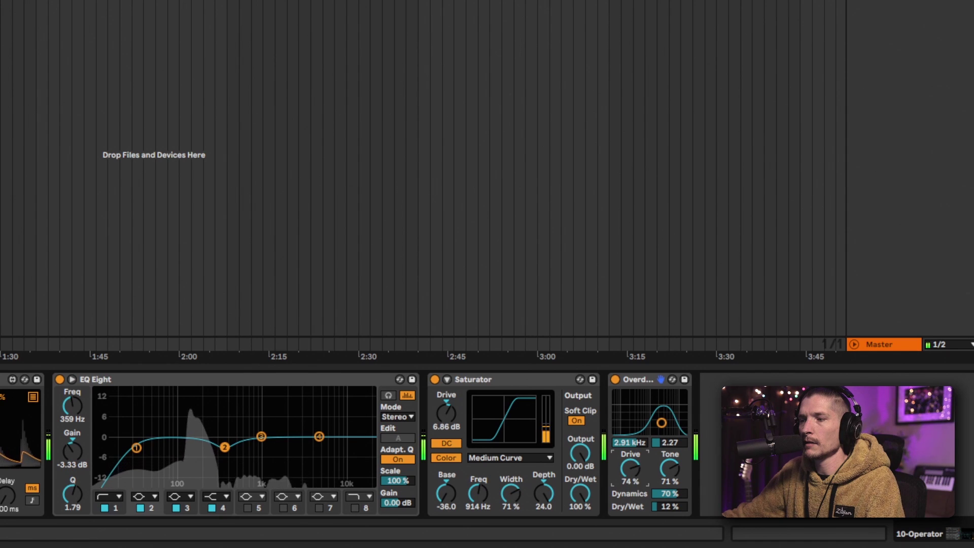
drag(661, 506, 662, 509)
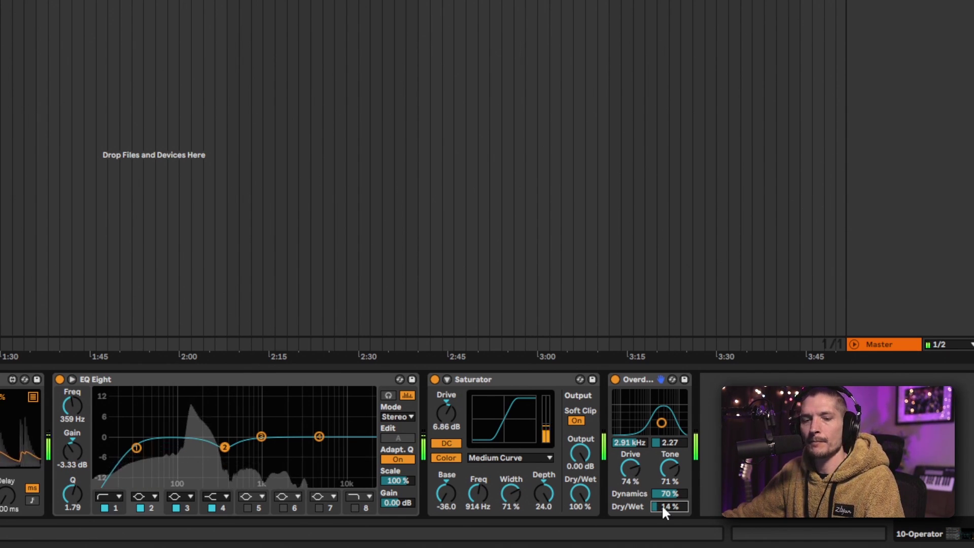
drag(629, 442, 629, 472)
drag(640, 422, 663, 422)
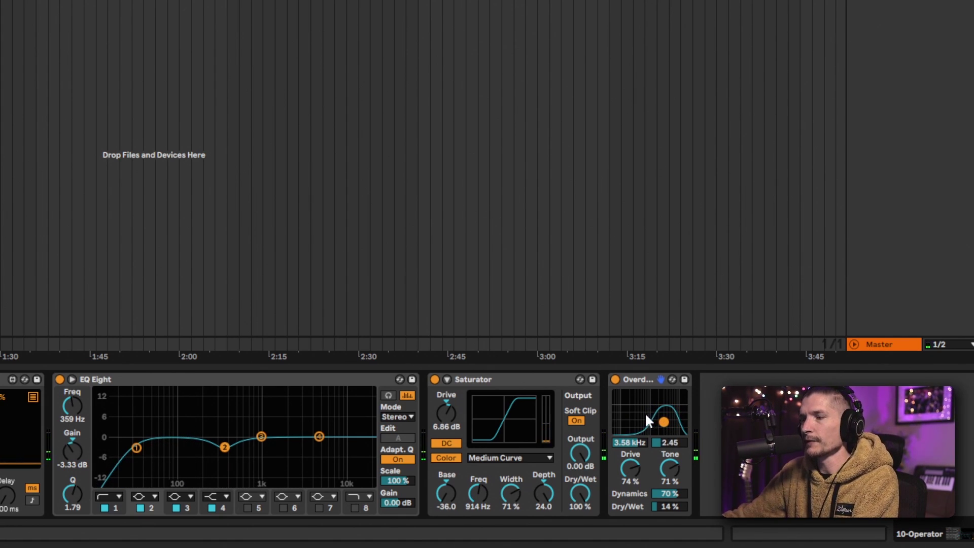
- Collapse Operator, Envelope Follower, EQ Eight, Saturator and Overdrive in the device chain
double_click(254, 376)
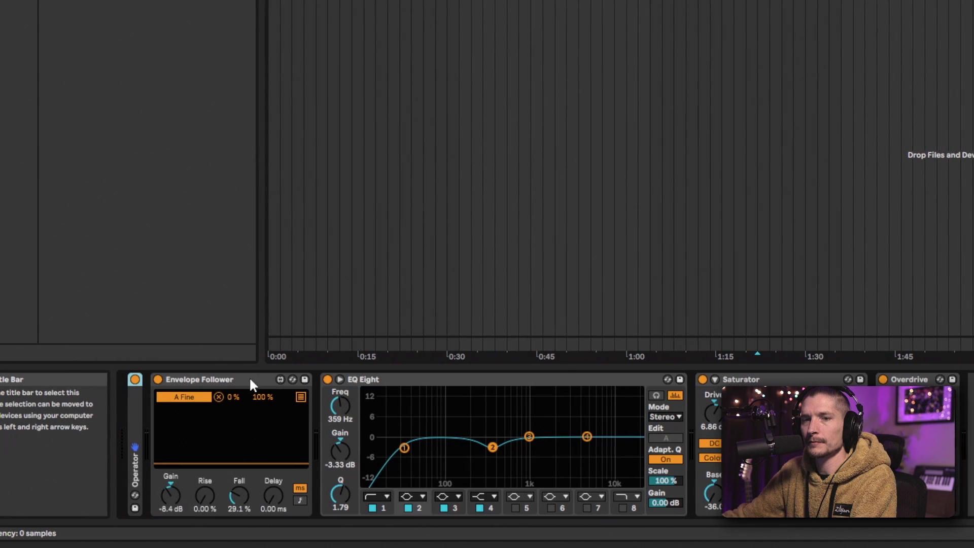
double_click(250, 385)
double_click(262, 382)
double_click(274, 383)
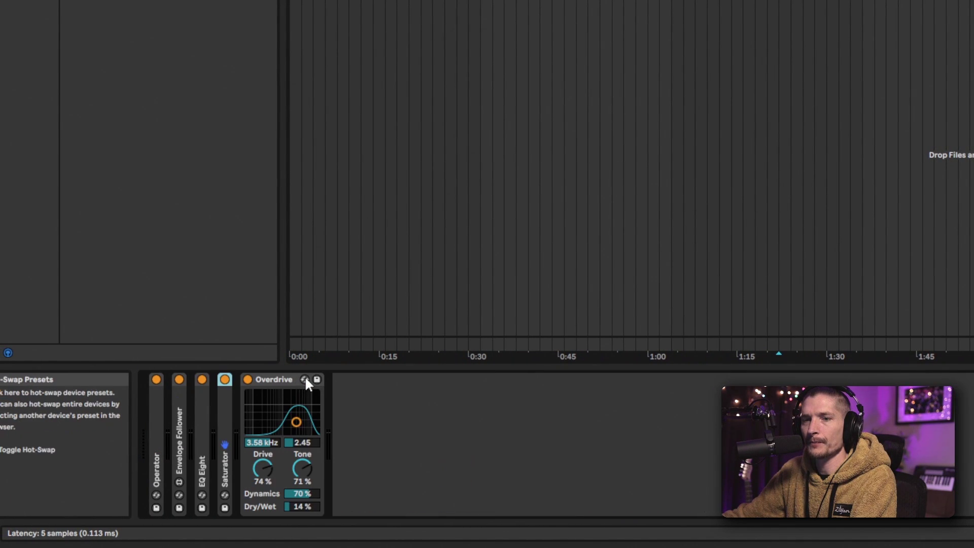
double_click(284, 380)
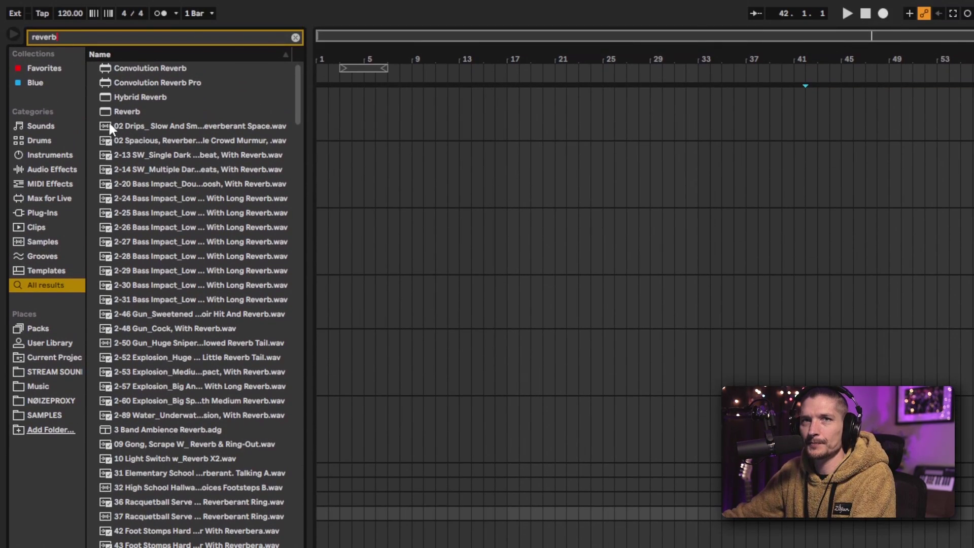
- Search the browser for "reverb" and add Reverb after Overdrive, with dry/wet 33 % and predelay 0.50 ms
drag(117, 111, 350, 409)
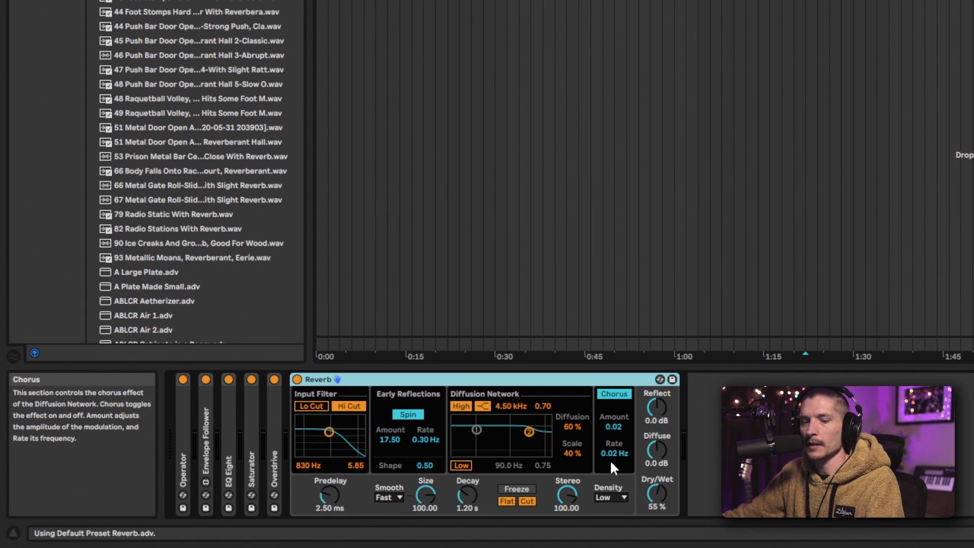
drag(663, 488, 663, 502)
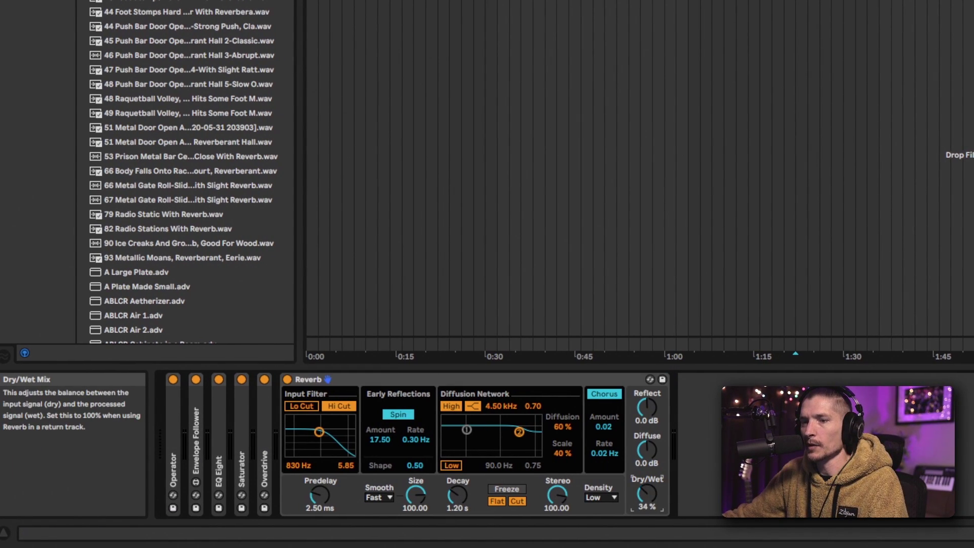
click(320, 495)
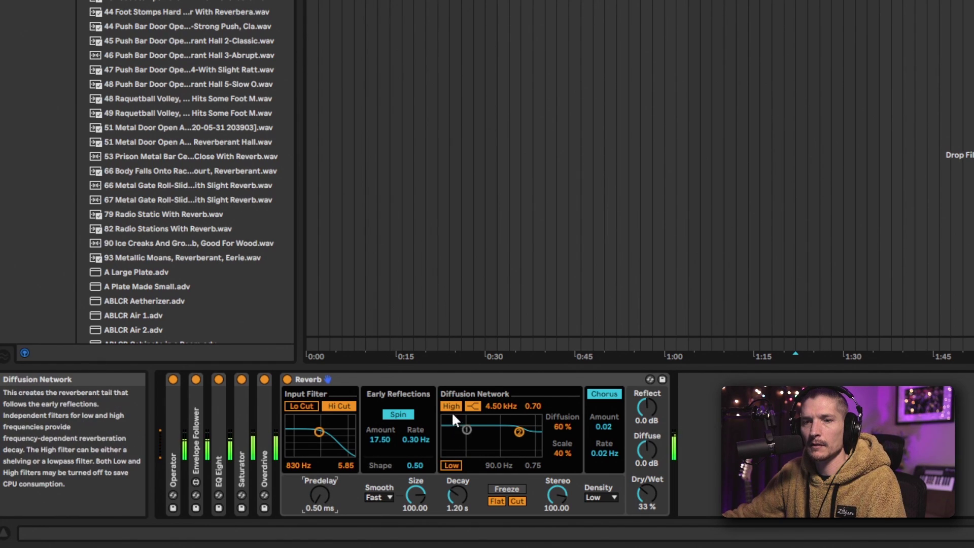
- Turn off Reverb's chorus and input Hi Cut, keep the early reflections' Spin on, and set density to High
click(395, 413)
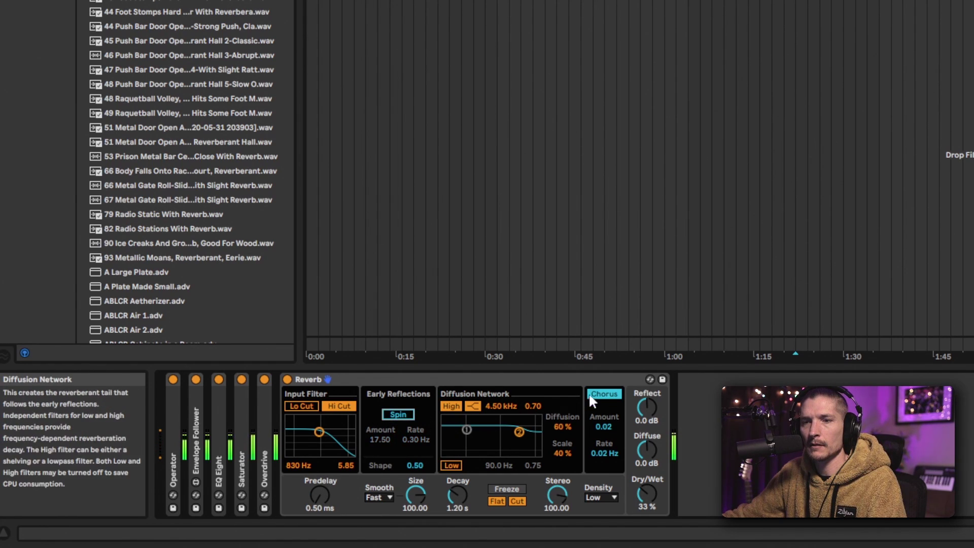
click(603, 393)
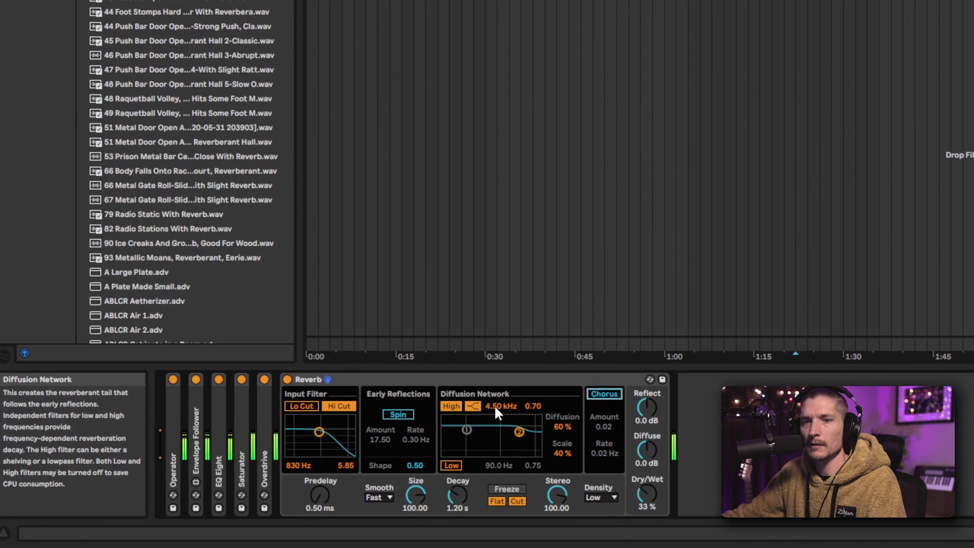
click(339, 406)
click(398, 415)
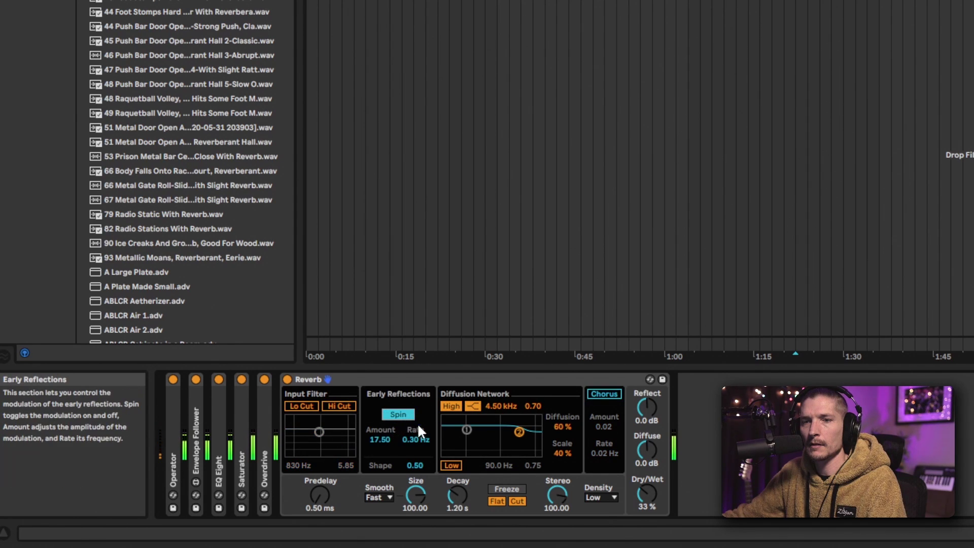
click(591, 497)
click(594, 489)
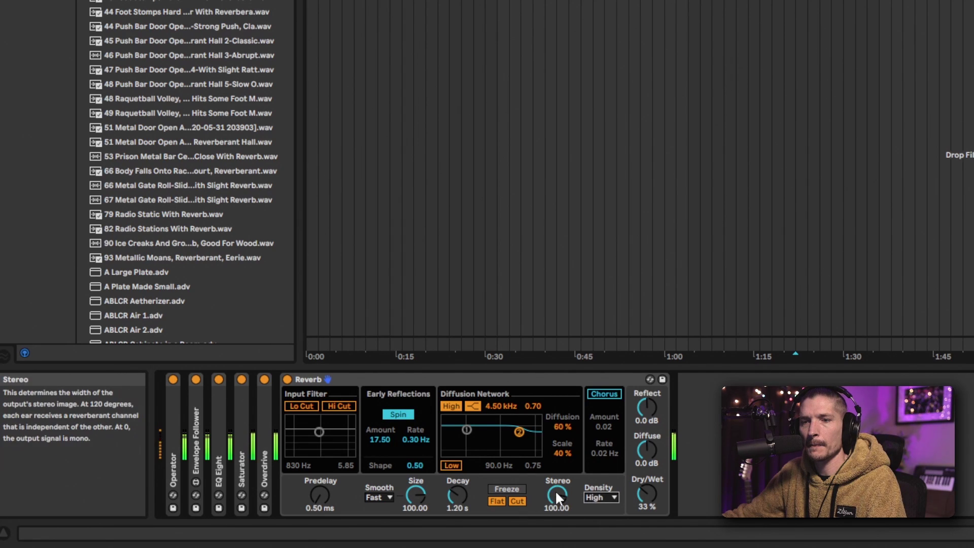
- Set Reverb's decay to 1.07 s, size to 20.67, dry/wet to 40 %, diffuse to -5.5 dB and reflect to -3.3 dB
mouse_move(457, 495)
mouse_down()
mouse_move(457, 477)
mouse_move(458, 488)
mouse_up()
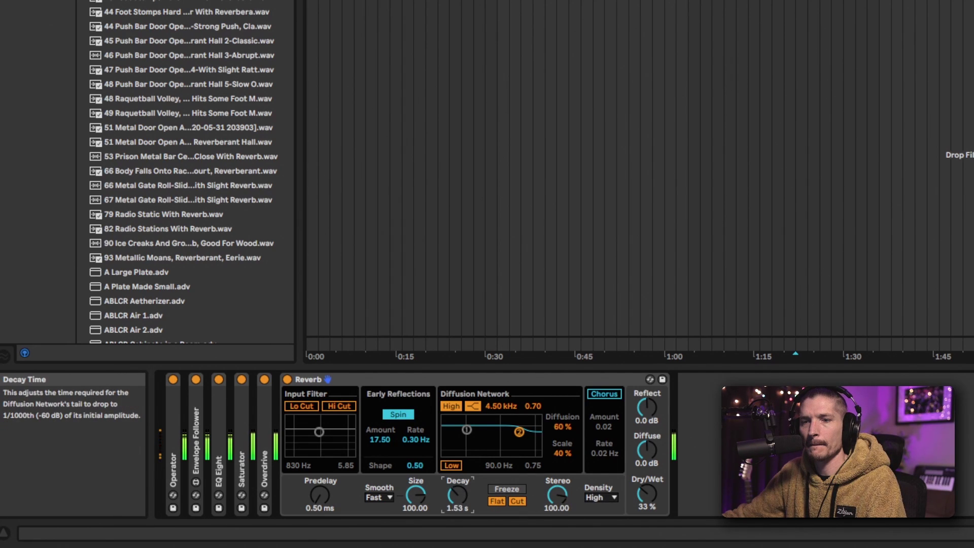
drag(646, 493, 646, 500)
drag(646, 450, 646, 459)
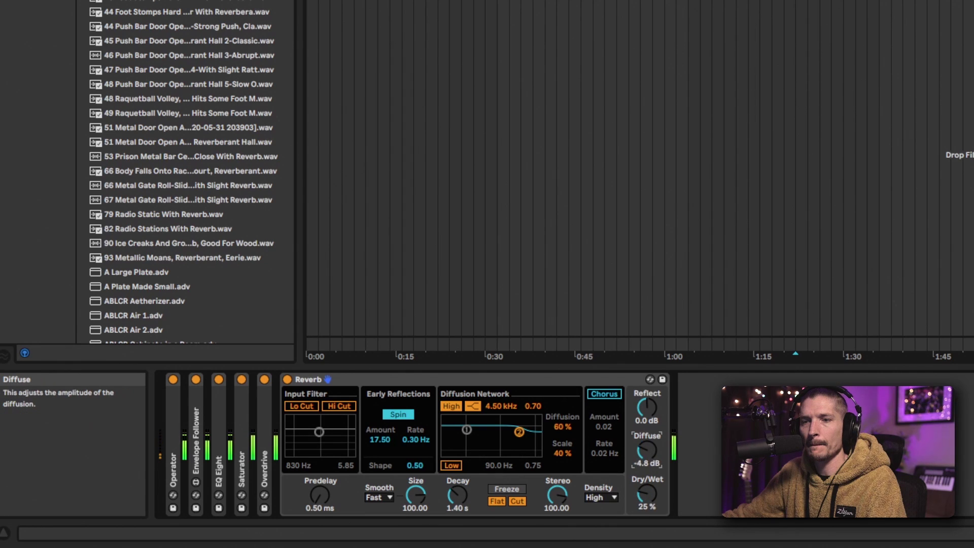
mouse_move(646, 406)
mouse_down()
mouse_move(646, 421)
mouse_move(646, 391)
mouse_move(646, 413)
mouse_up()
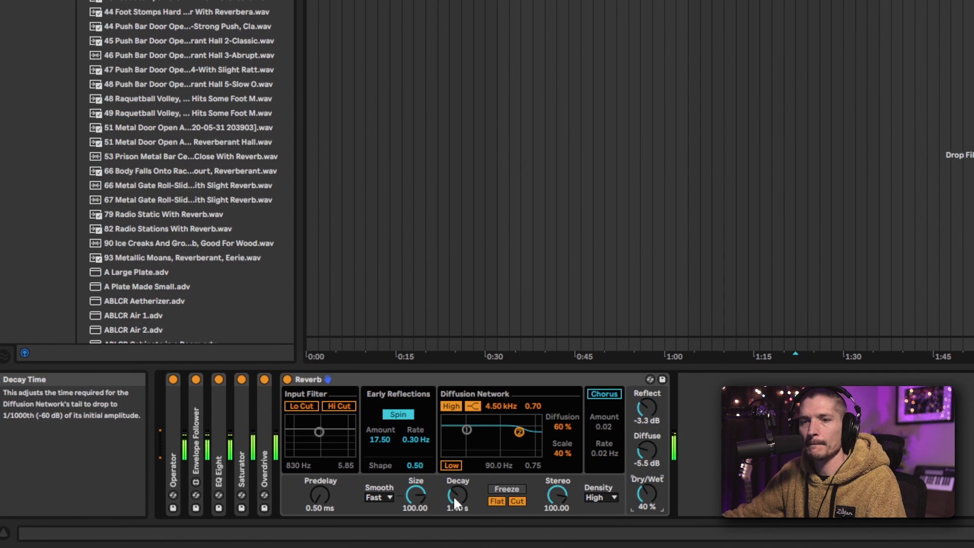
drag(413, 489, 414, 513)
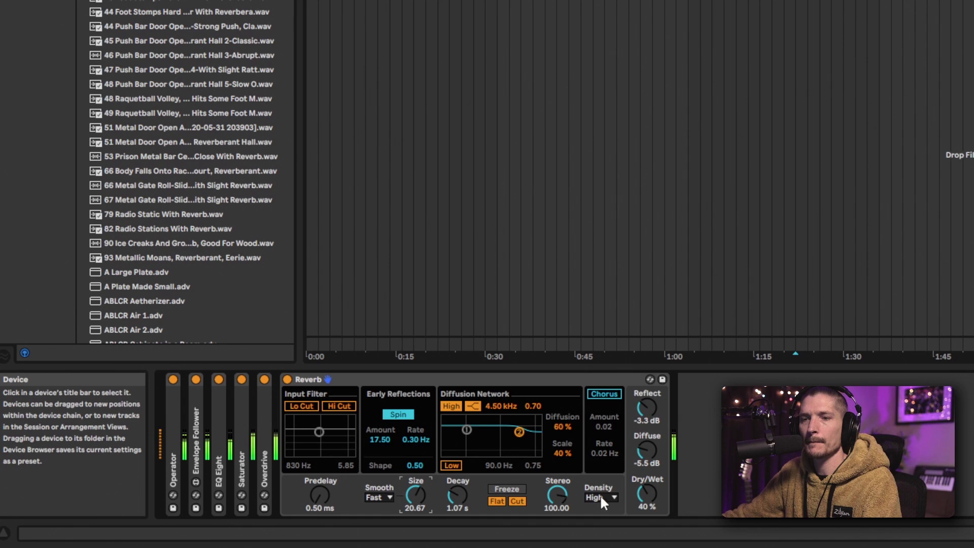
- Set Reverb's dry/wet to 20 %, diffuse to -6.1 dB, reflect to 0.0 dB and decay to 1.47 s
drag(647, 493, 646, 508)
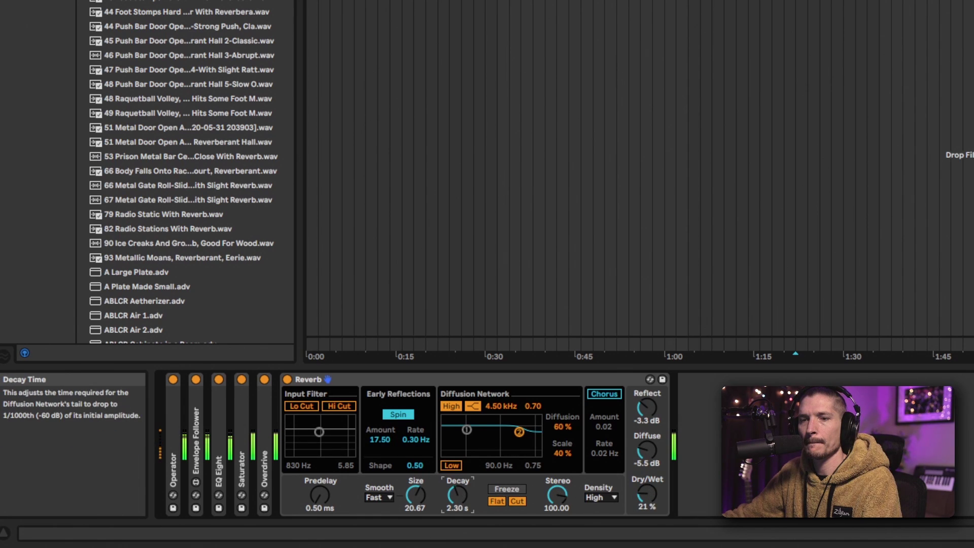
drag(646, 449, 646, 462)
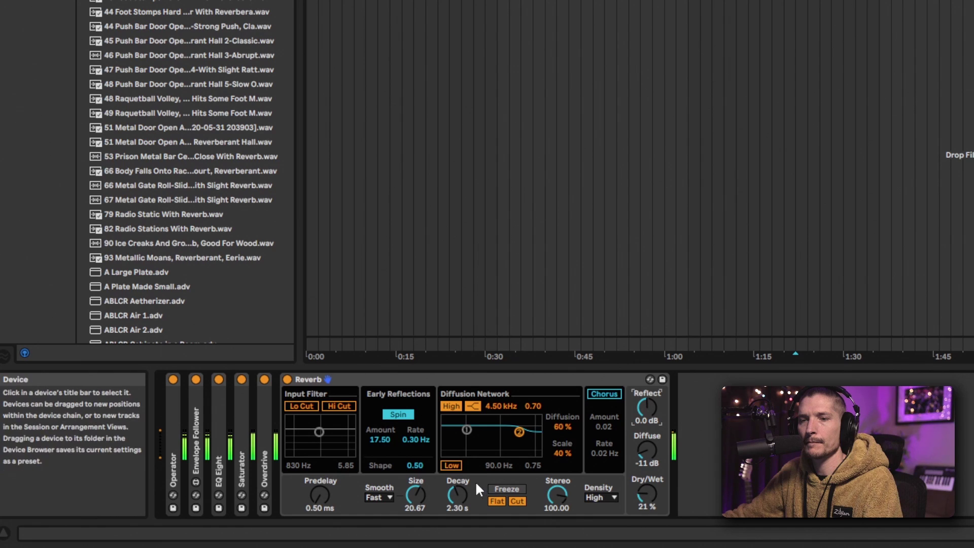
drag(643, 491, 644, 482)
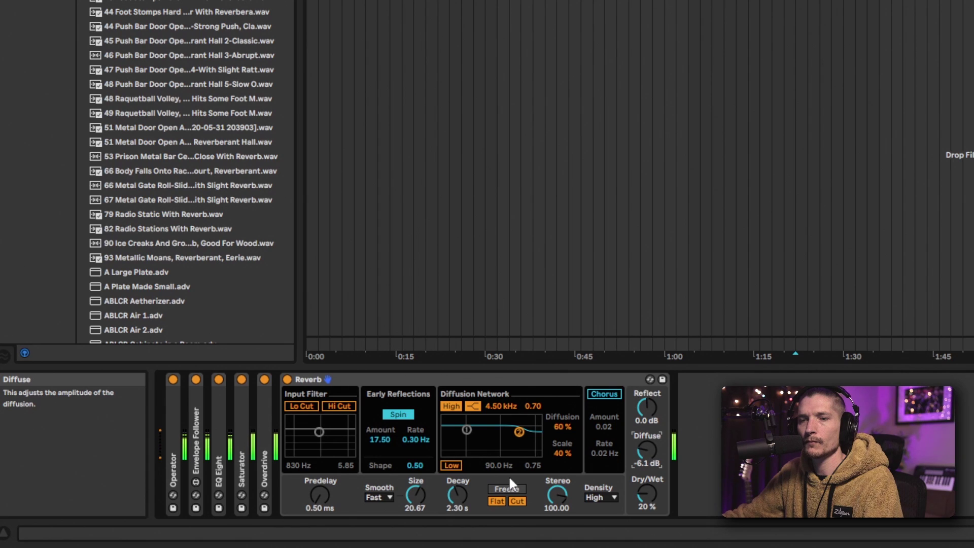
drag(457, 495, 457, 505)
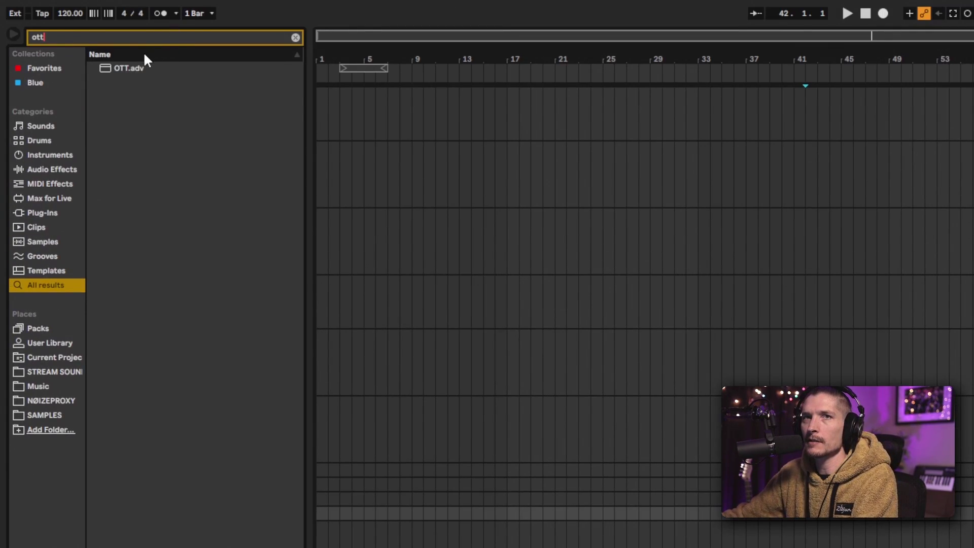
- Add the OTT preset after Reverb and set its amount to 43 % and time to 1000 %
drag(133, 68, 639, 412)
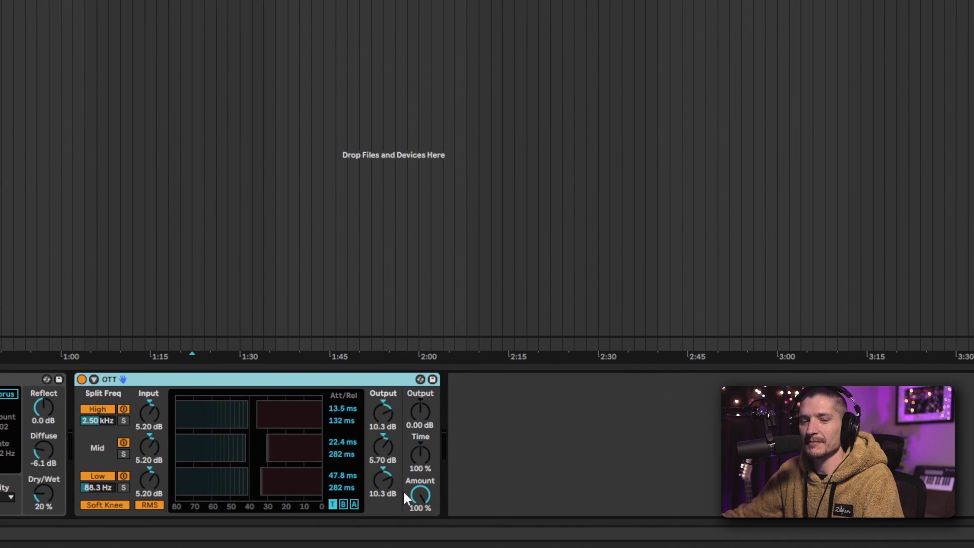
key(space)
drag(422, 495, 422, 535)
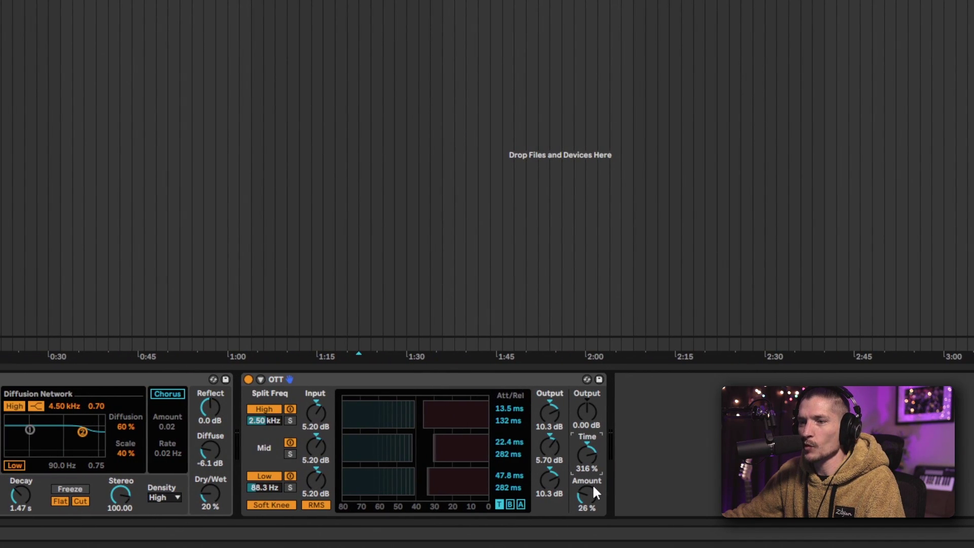
drag(586, 491, 587, 427)
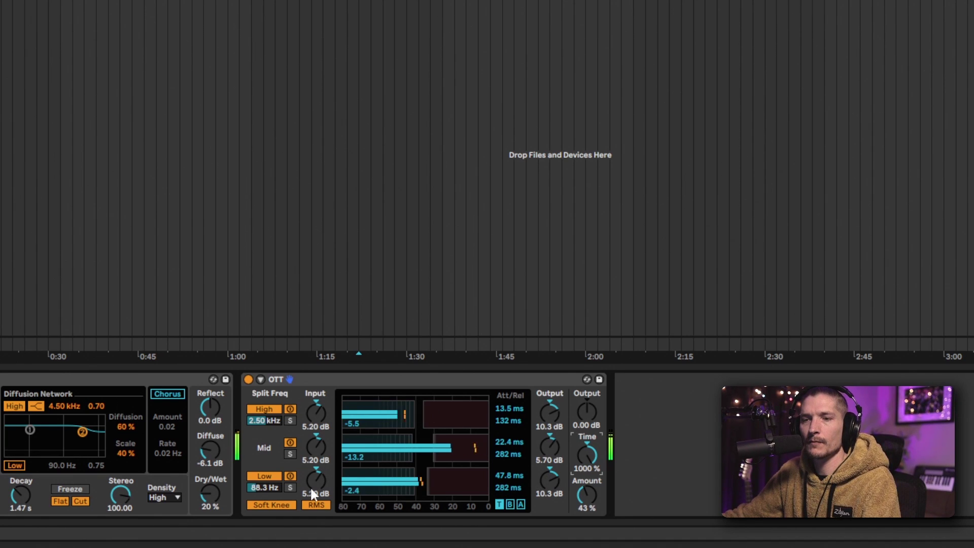
- Duplicate OTT and place one copy between Overdrive and Reverb, keeping the other after Reverb
click(320, 385)
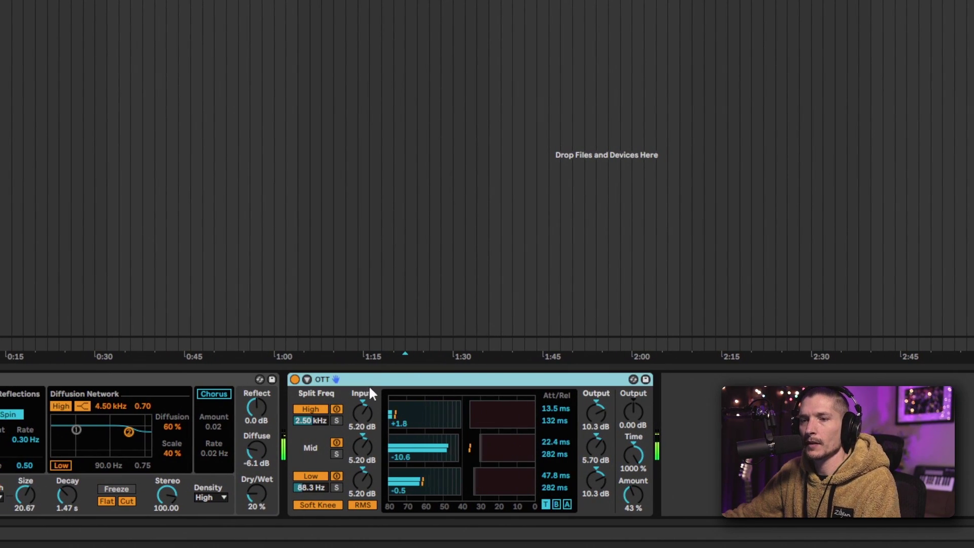
key(ctrl+d)
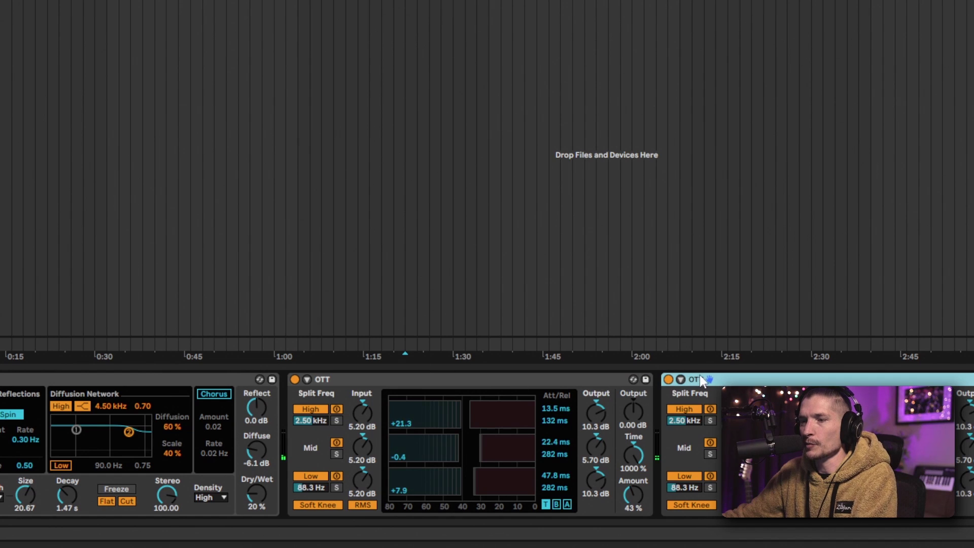
key(ctrl+z)
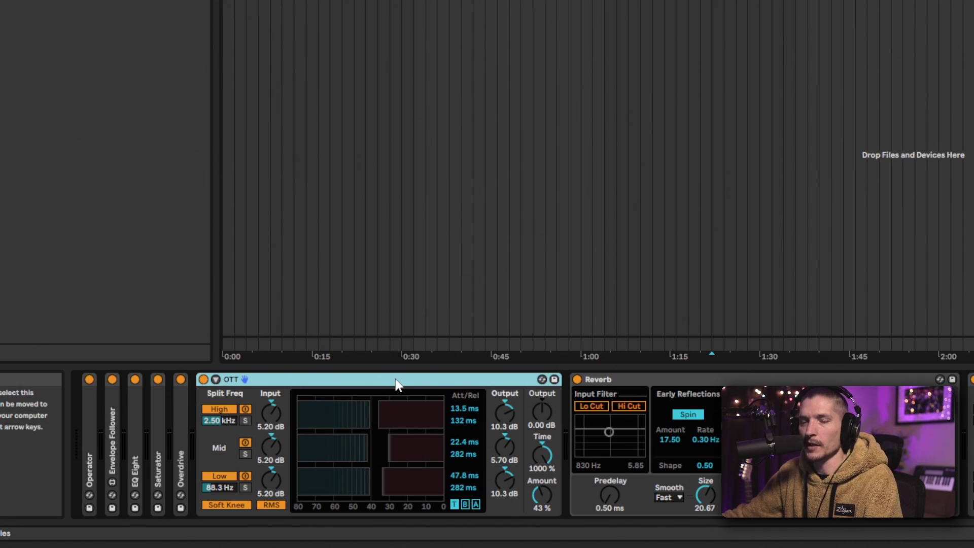
- Play the sound and set the first OTT's amount to 19 %, time to 22 % and high band output to 5.80 dB
key(space)
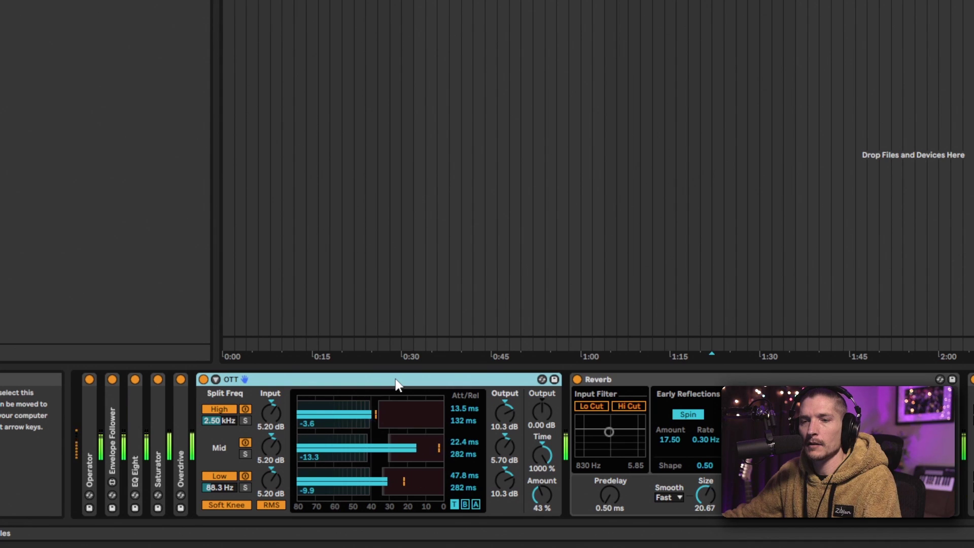
drag(541, 495, 542, 509)
drag(506, 419, 542, 502)
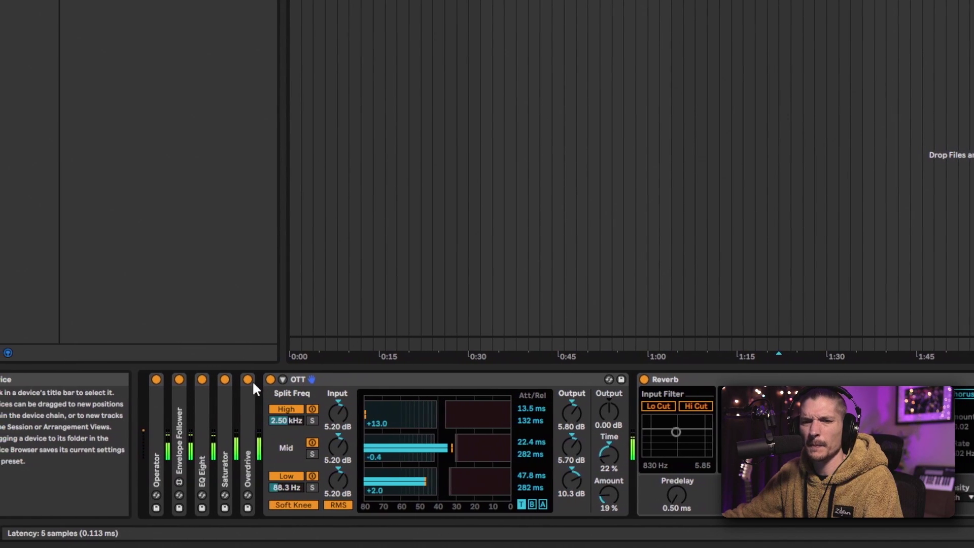
- Switch Overdrive off and on, and do the same with Reverb, to compare the sound with and without each
click(247, 380)
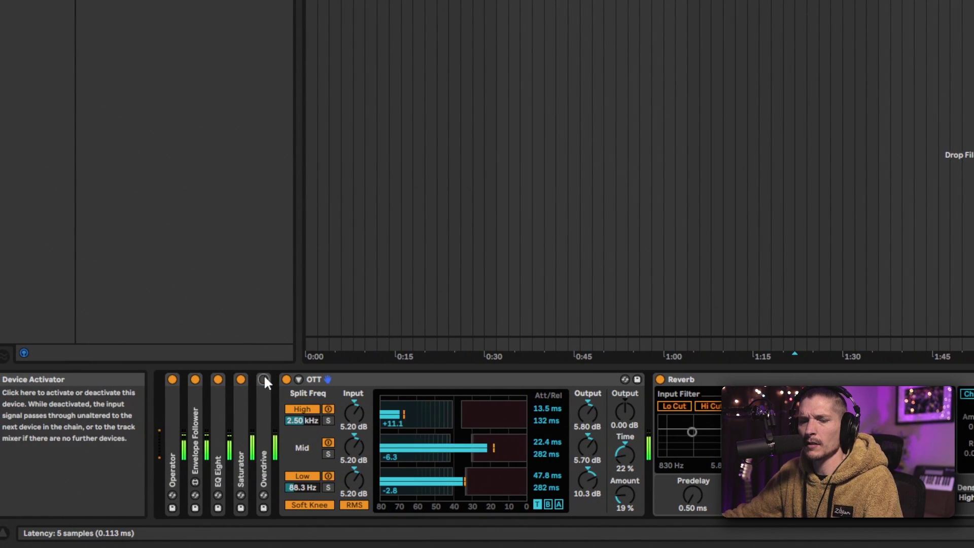
click(264, 380)
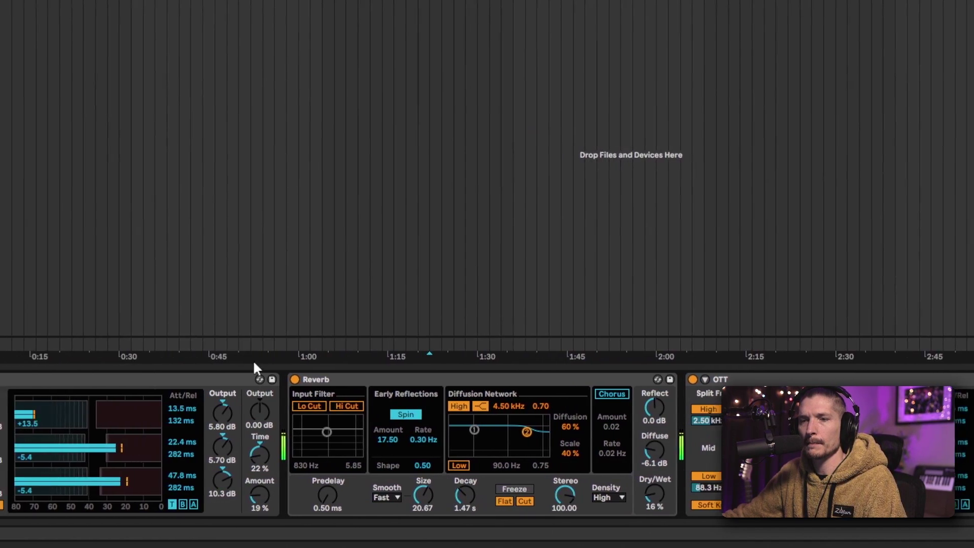
click(294, 379)
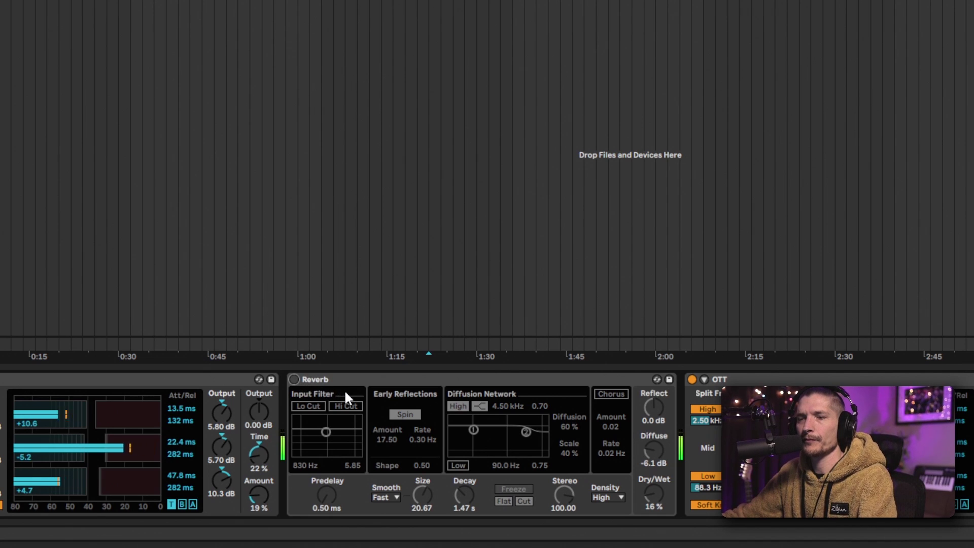
click(293, 379)
- Set Reverb's diffuse to 0.4 dB, decay to 240 ms, size to 66.21 and dry/wet to 56 %
click(335, 379)
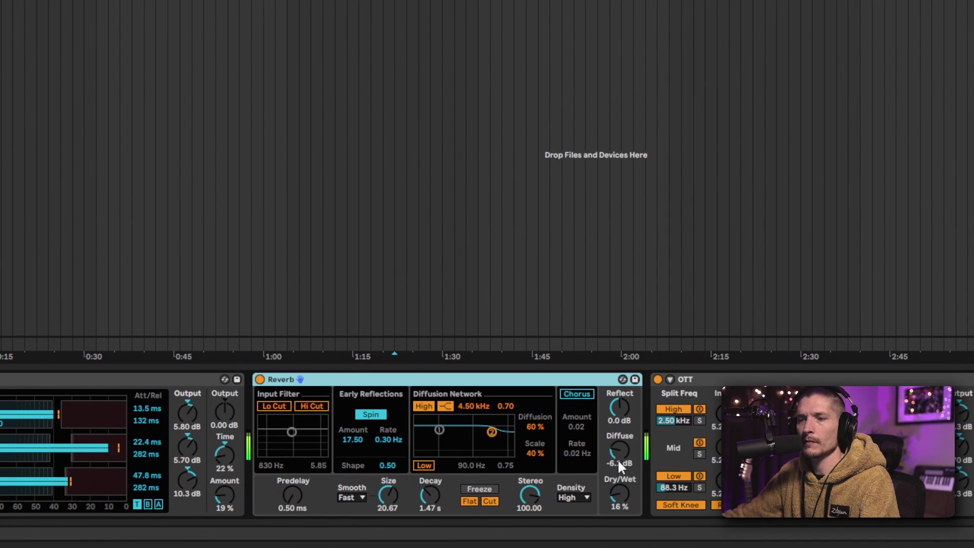
drag(618, 454, 618, 474)
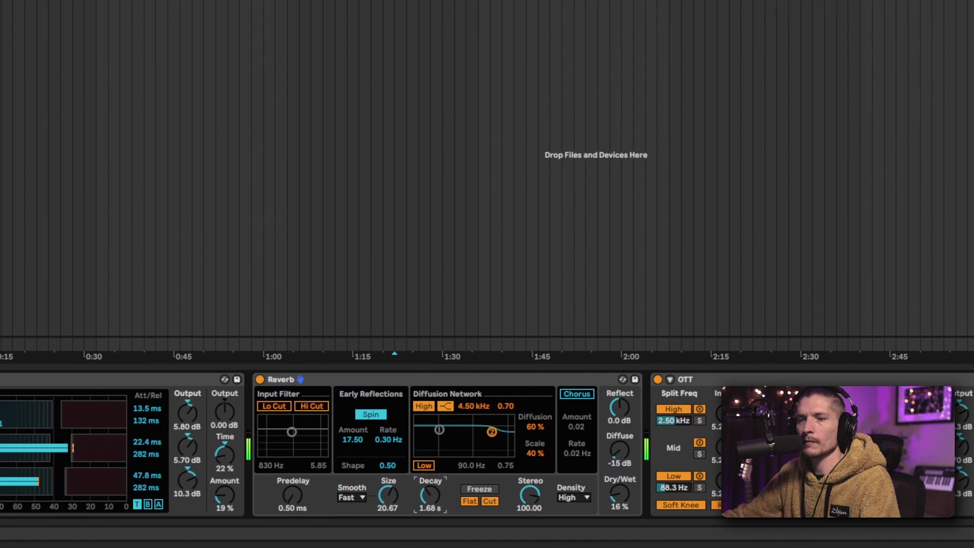
drag(426, 496, 426, 523)
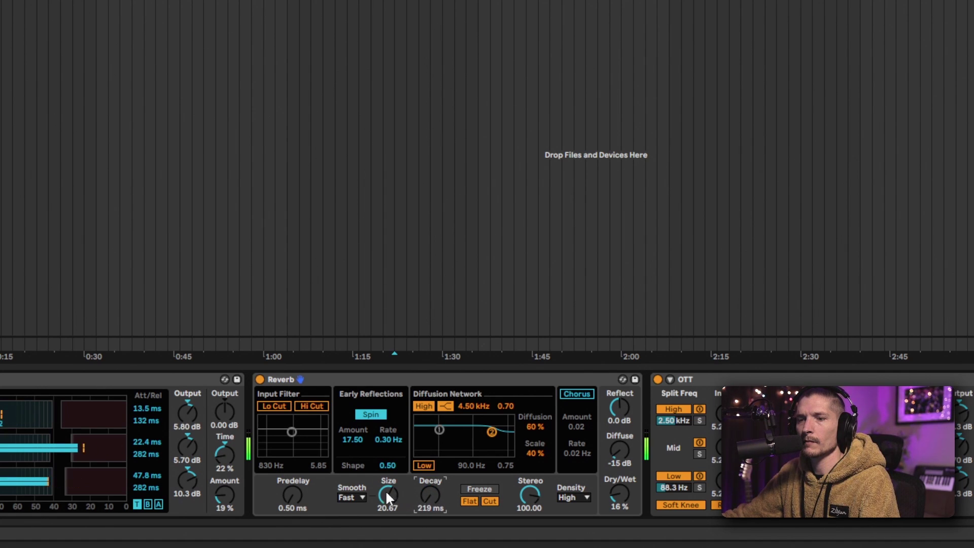
drag(386, 491, 385, 522)
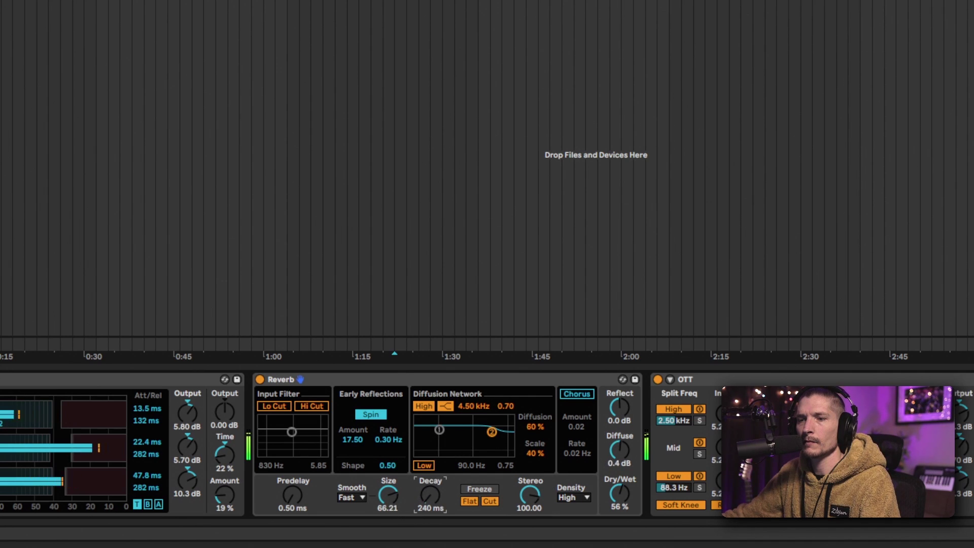
- Set Reverb's decay to 452 ms, size to 8.25 and dry/wet to 55 %
drag(430, 495, 428, 477)
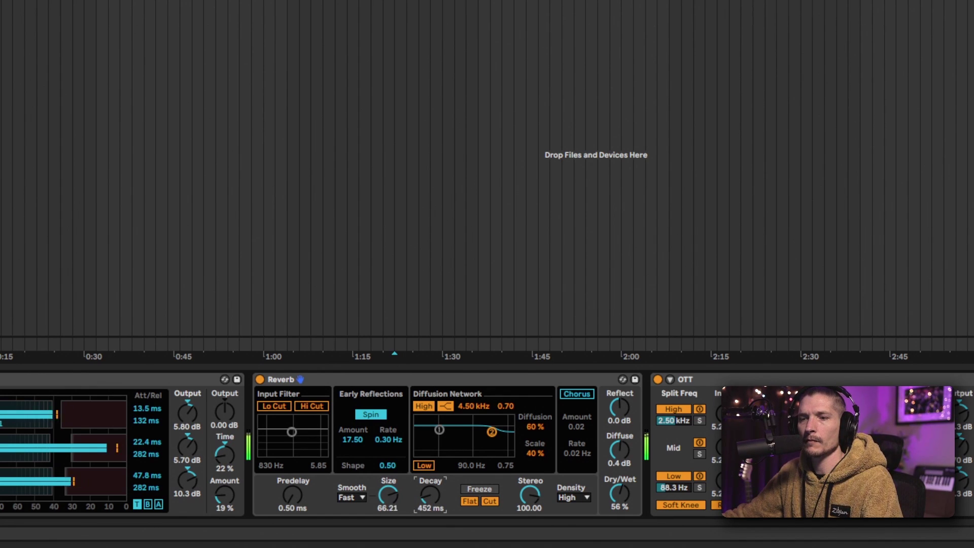
drag(390, 498, 391, 528)
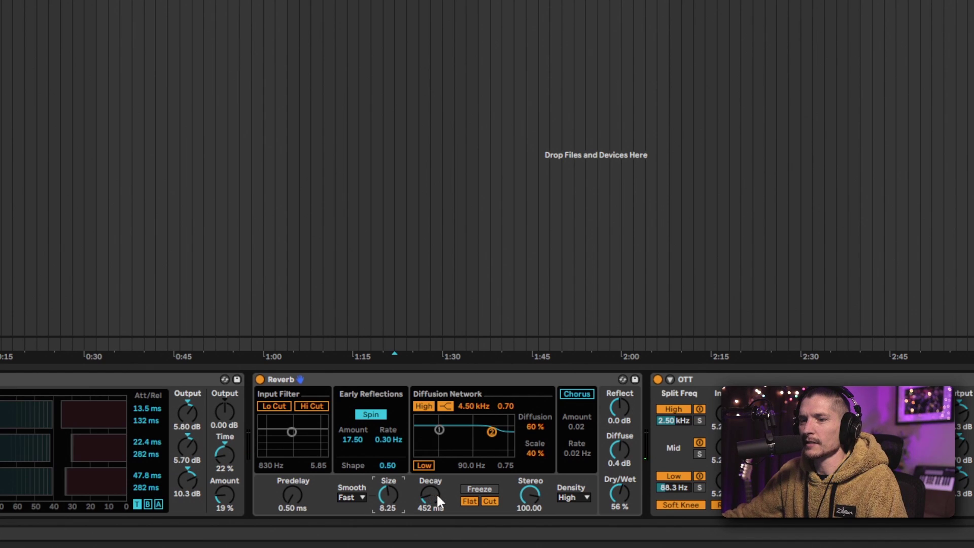
click(621, 493)
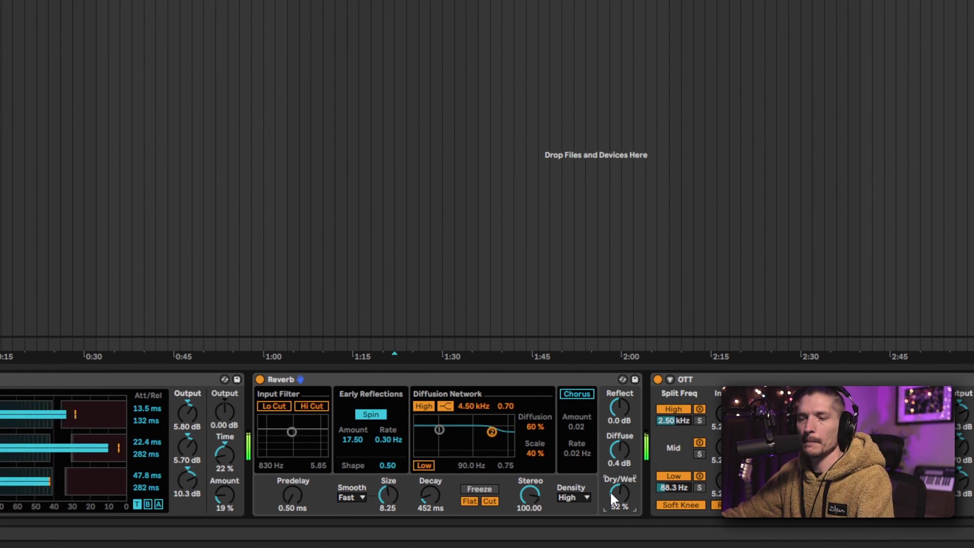
mouse_move(620, 494)
mouse_down()
mouse_move(620, 523)
mouse_move(620, 500)
mouse_up()
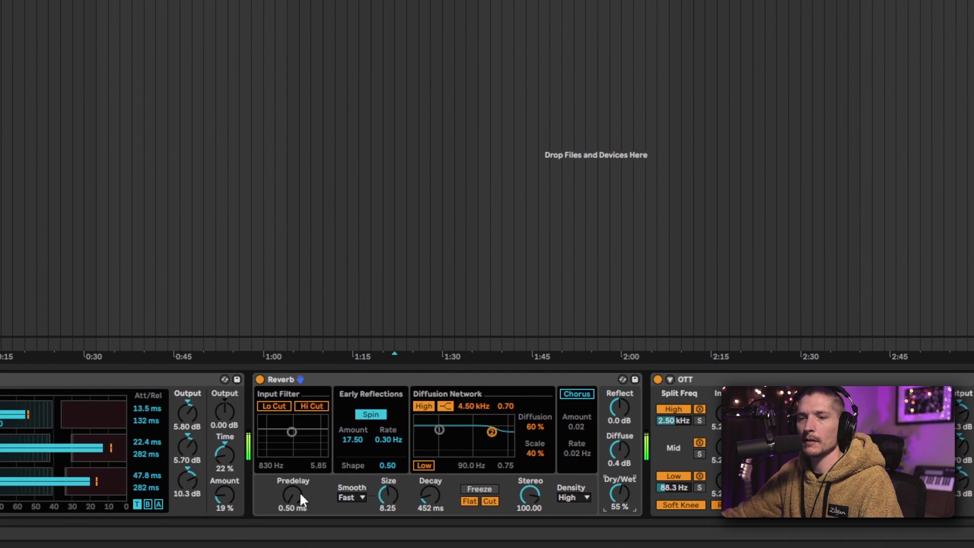
- Sweep Reverb's predelay up to 250 ms and back down to 34.8 ms
mouse_move(295, 492)
mouse_down()
mouse_move(296, 477)
mouse_move(295, 493)
mouse_up()
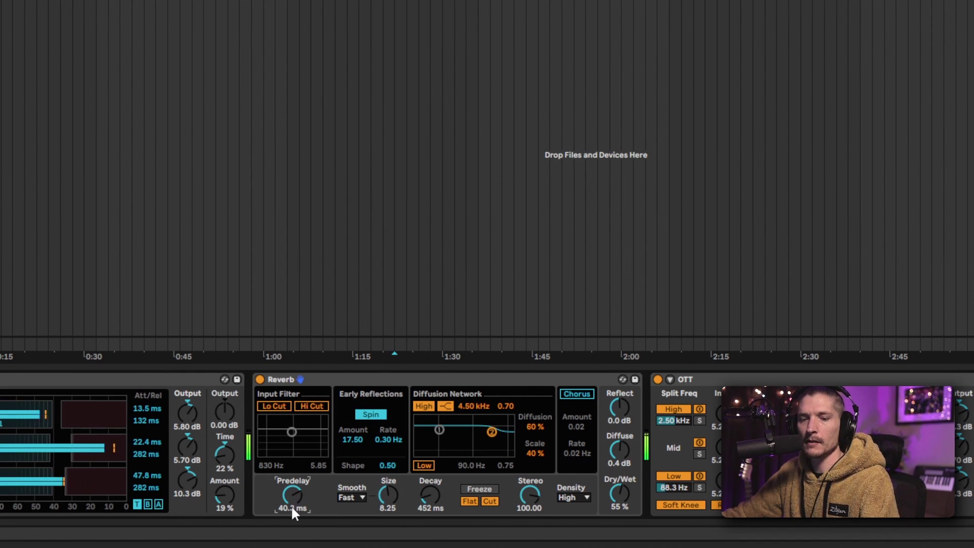
drag(296, 492, 296, 456)
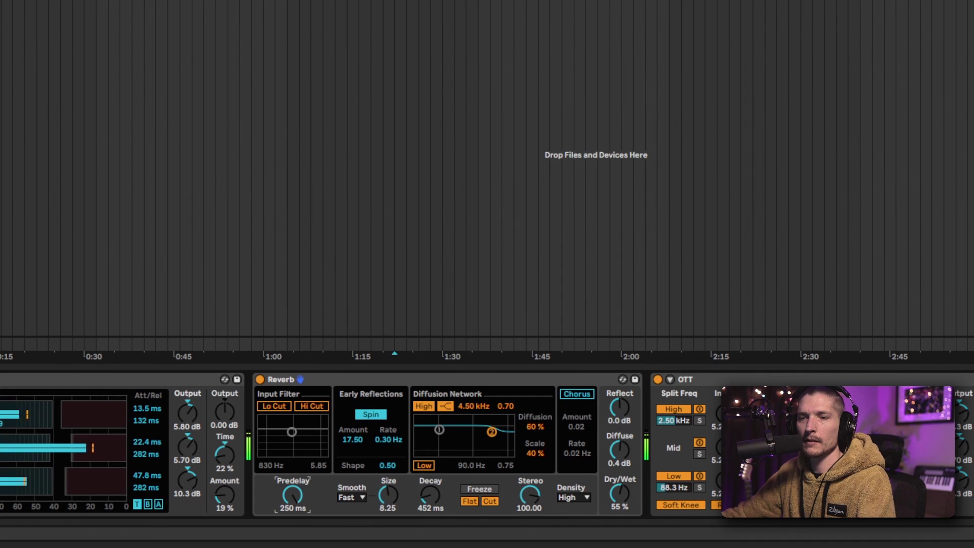
drag(291, 504, 290, 527)
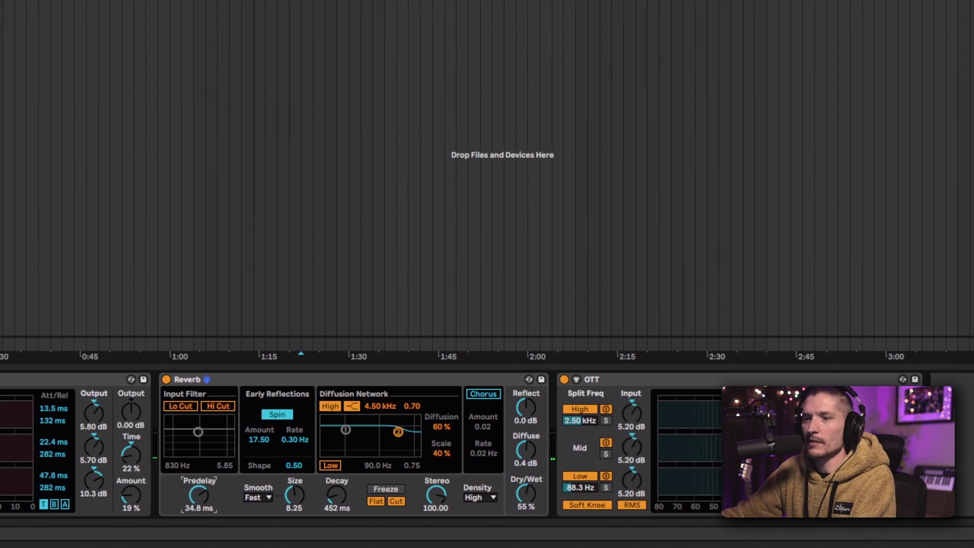
- Group all devices from Operator through the last OTT into an Instrument Rack
click(898, 382)
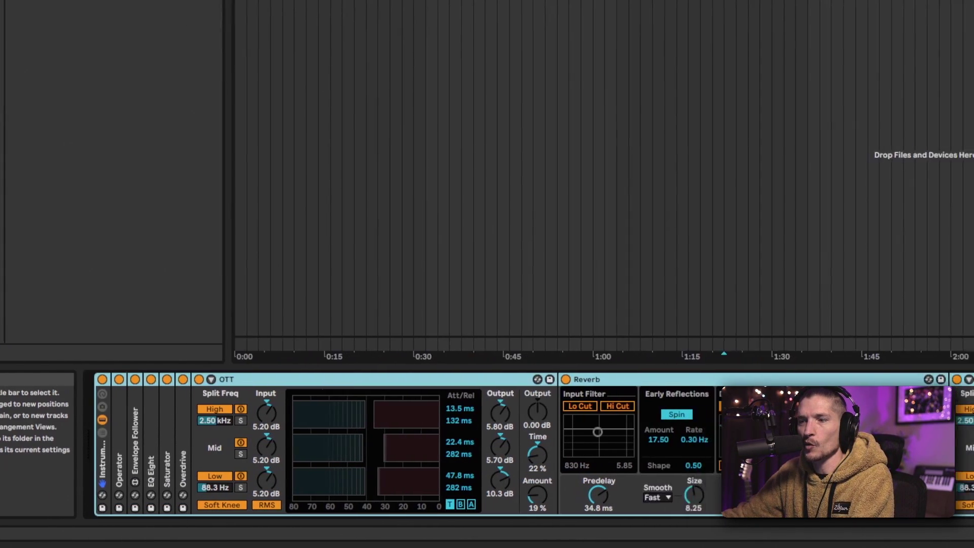
- Collapse the Reverb and OTT devices inside the Instrument Rack
double_click(724, 383)
double_click(344, 383)
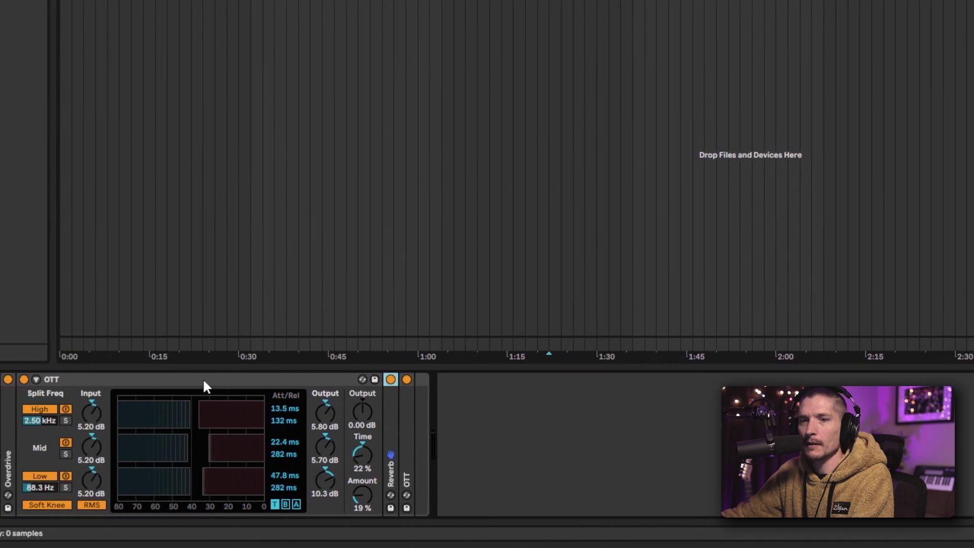
double_click(195, 385)
- Show the Instrument Rack's eight macro controls and leave its macro variations hidden
click(41, 406)
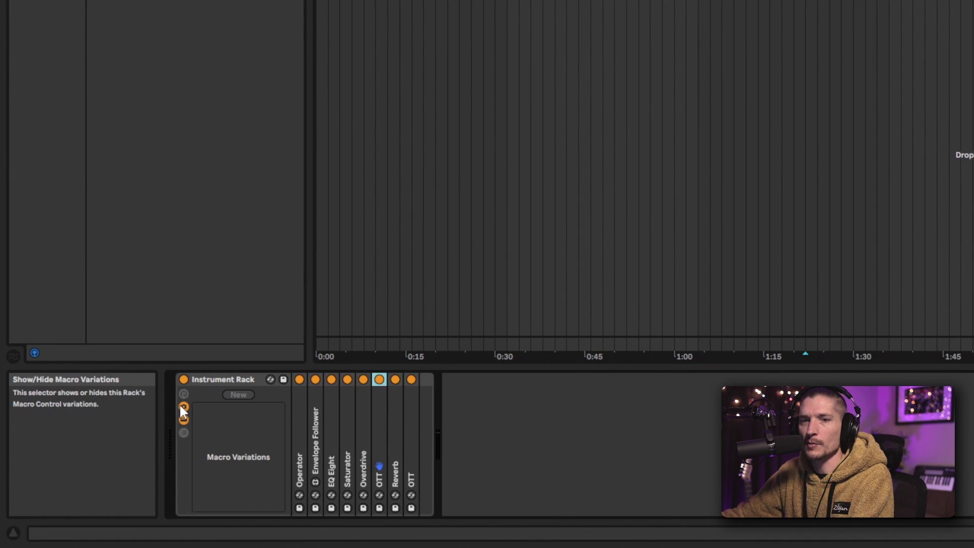
click(41, 394)
click(184, 406)
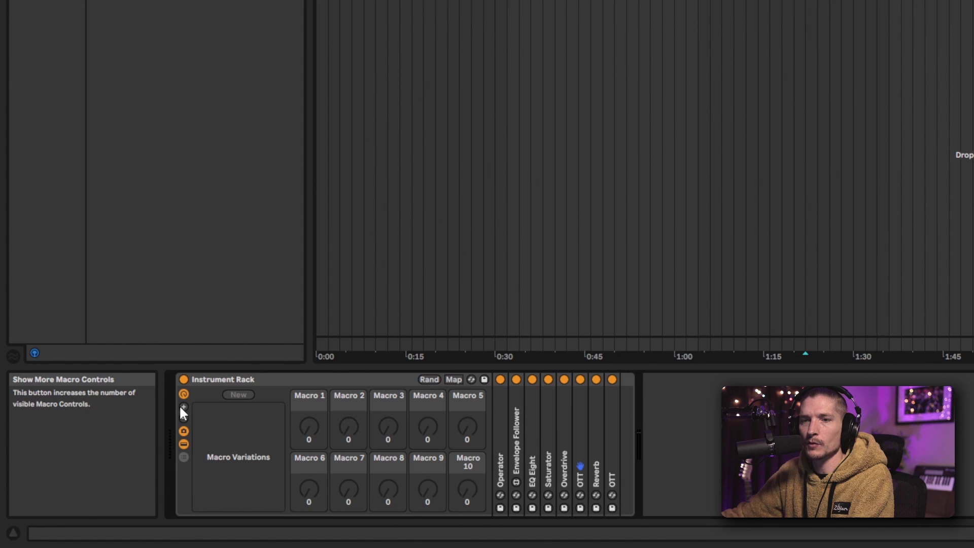
click(183, 418)
click(183, 431)
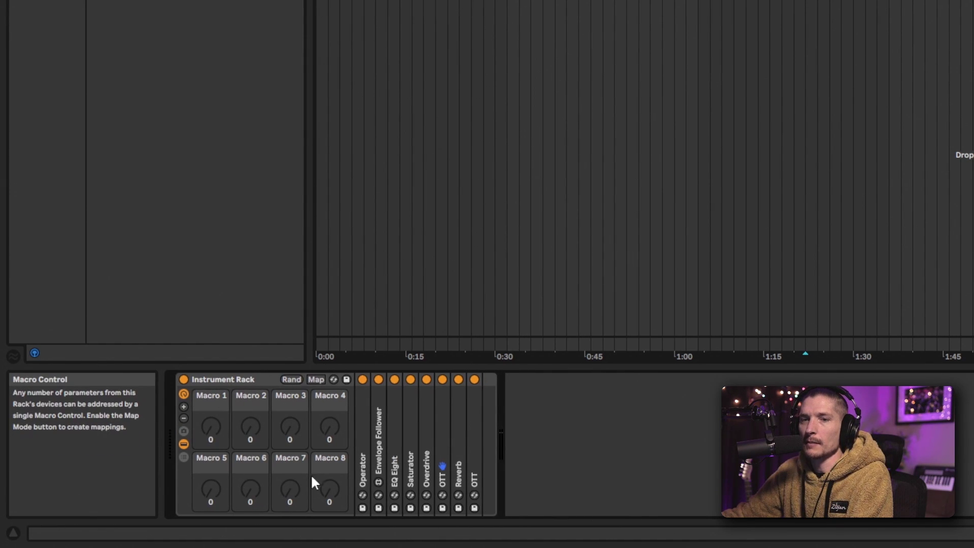
- Rename the Instrument Rack with the creator's first name in possessive form plus "BIG TOMS 003", and save it as a preset
click(244, 380)
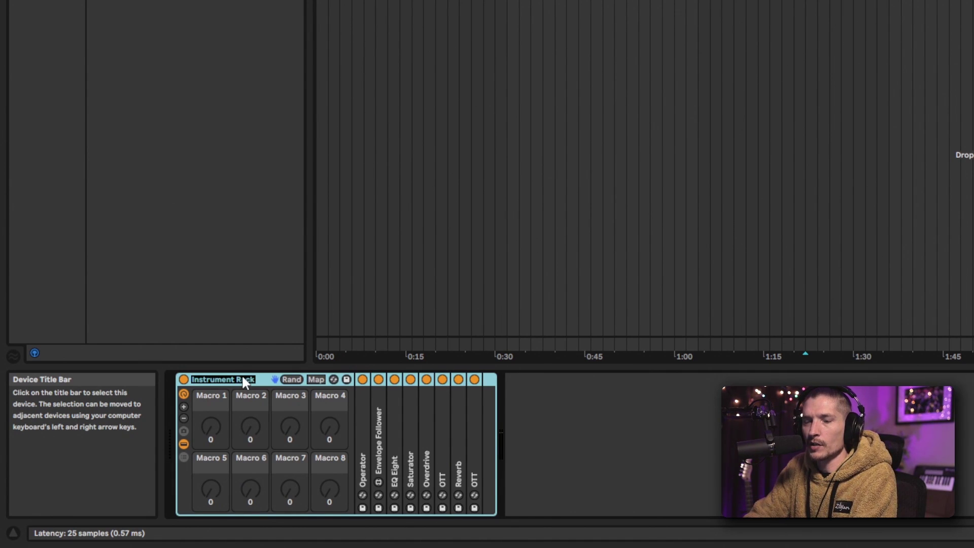
text(DAVE'S BIG TOM)
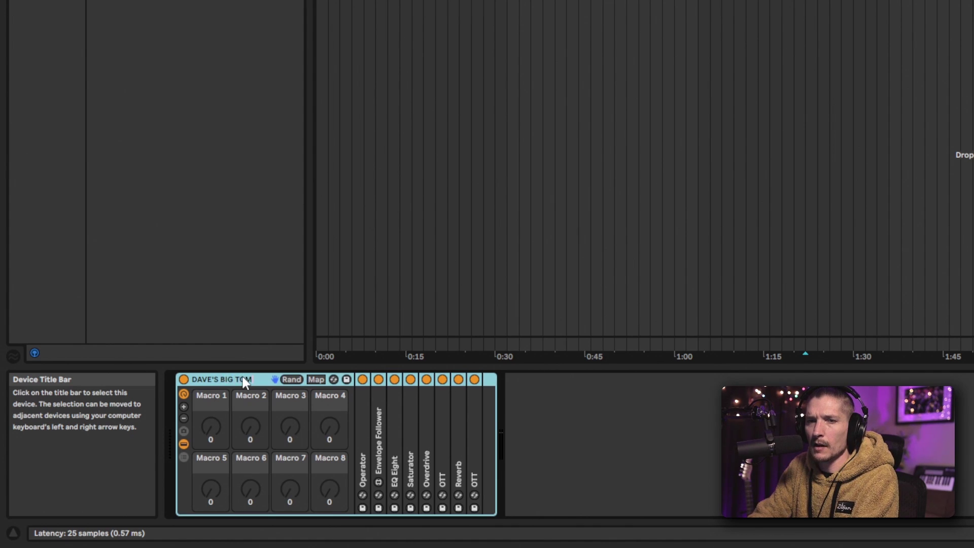
text(S 003)
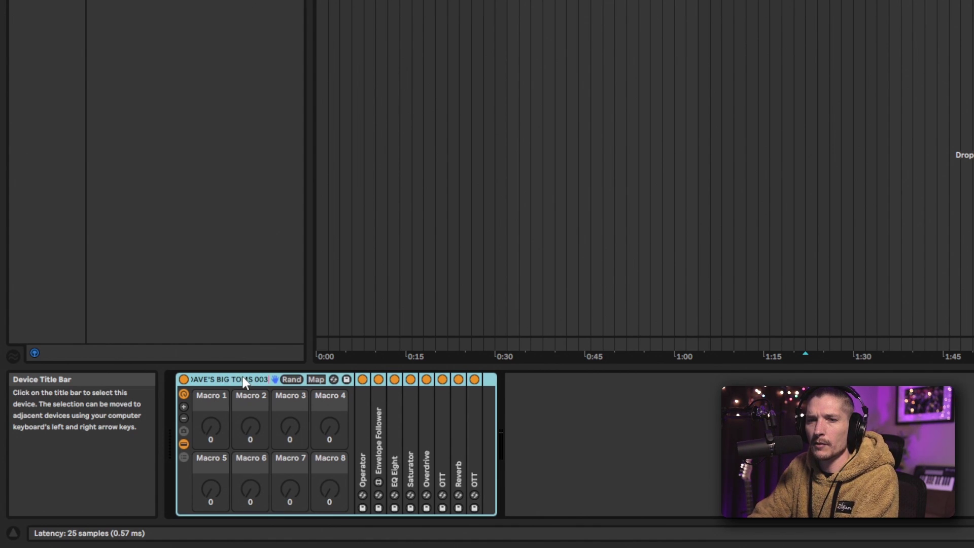
key(Return)
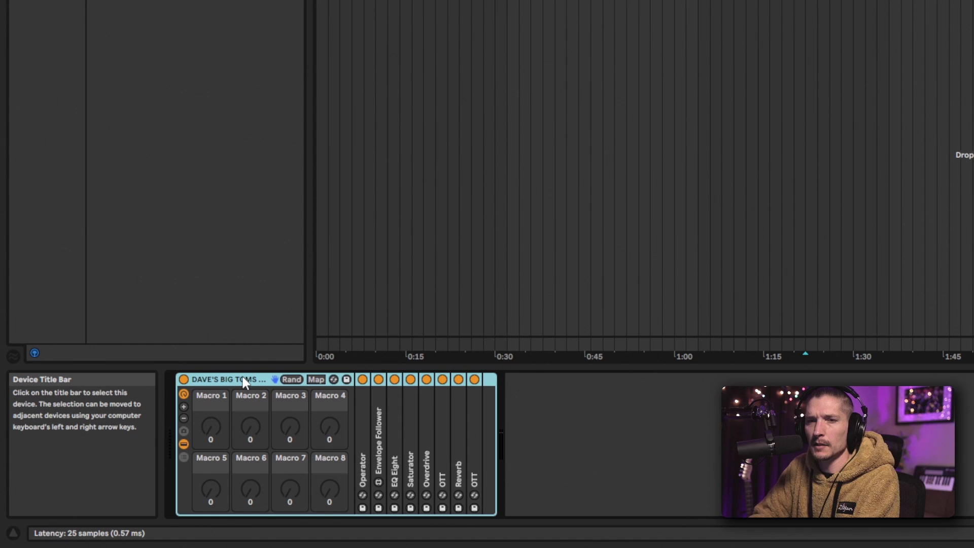
click(346, 379)
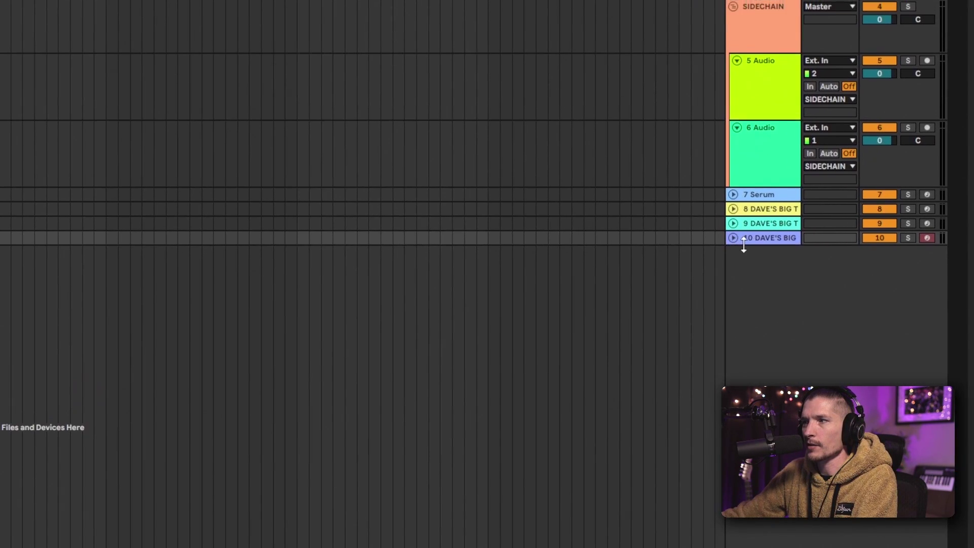
- Select tom tracks 8, 9 and 10 in turn and play each one to compare their sounds
click(759, 223)
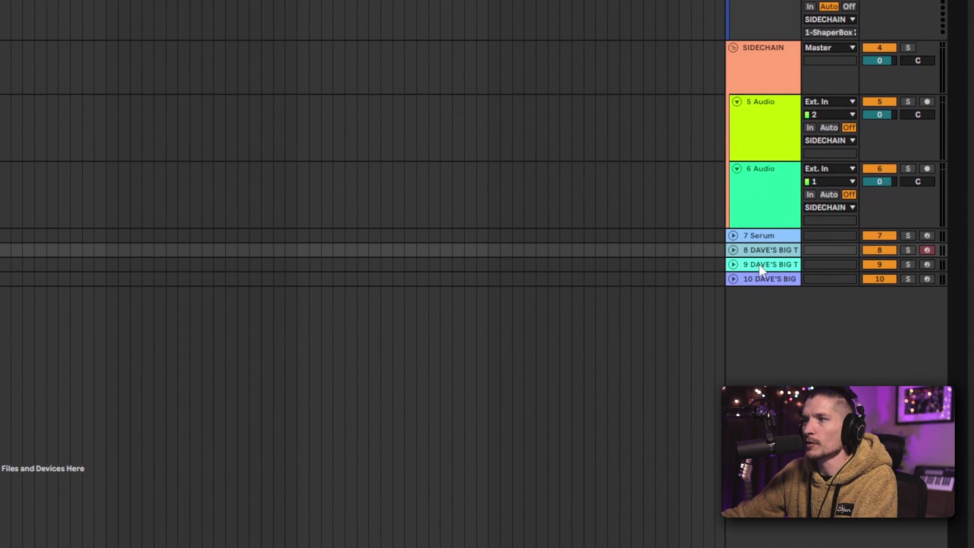
click(761, 277)
click(763, 247)
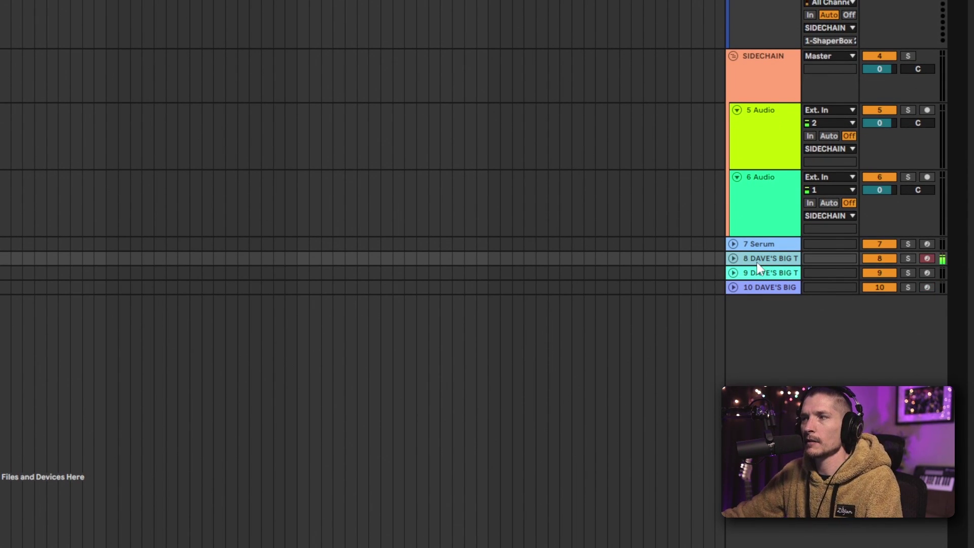
click(767, 273)
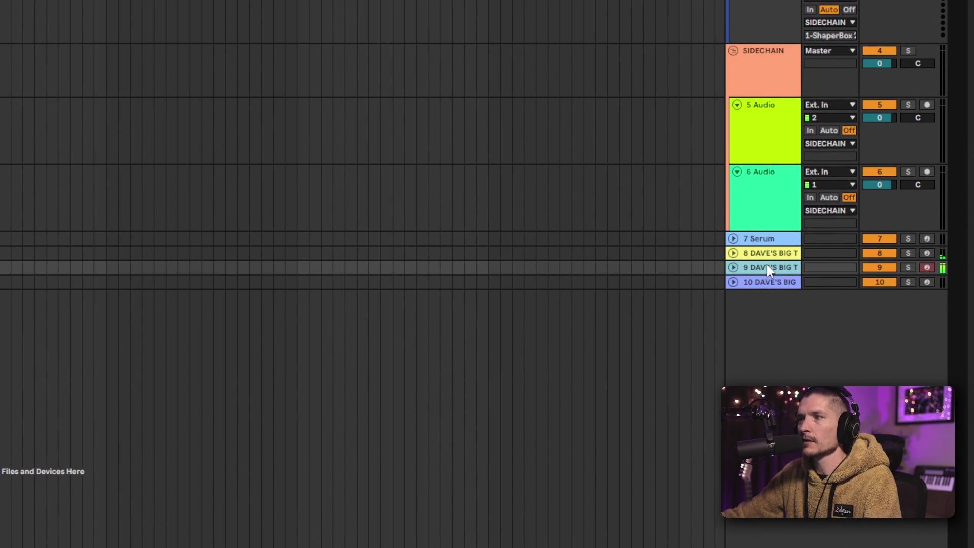
click(769, 281)
scroll(773, 299, down, 1)
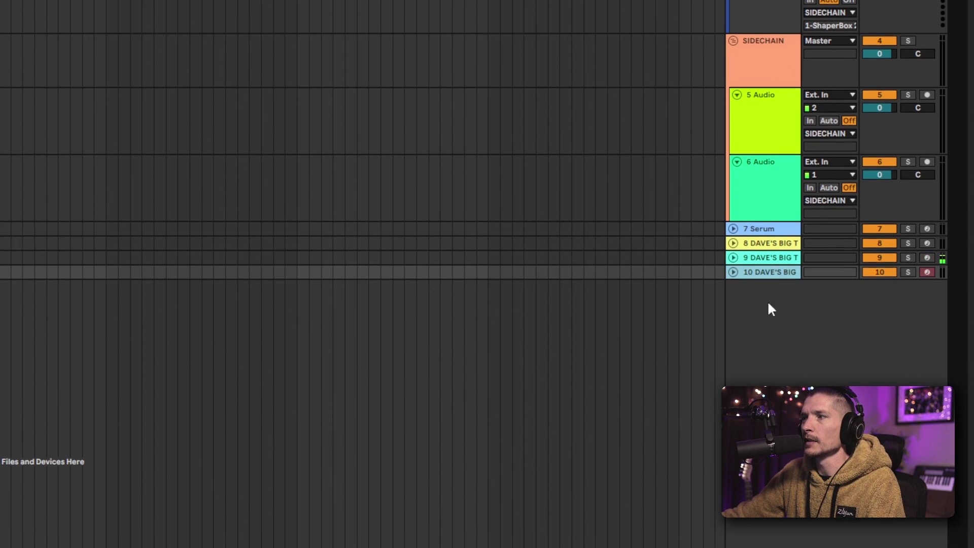
scroll(755, 293, down, 5)
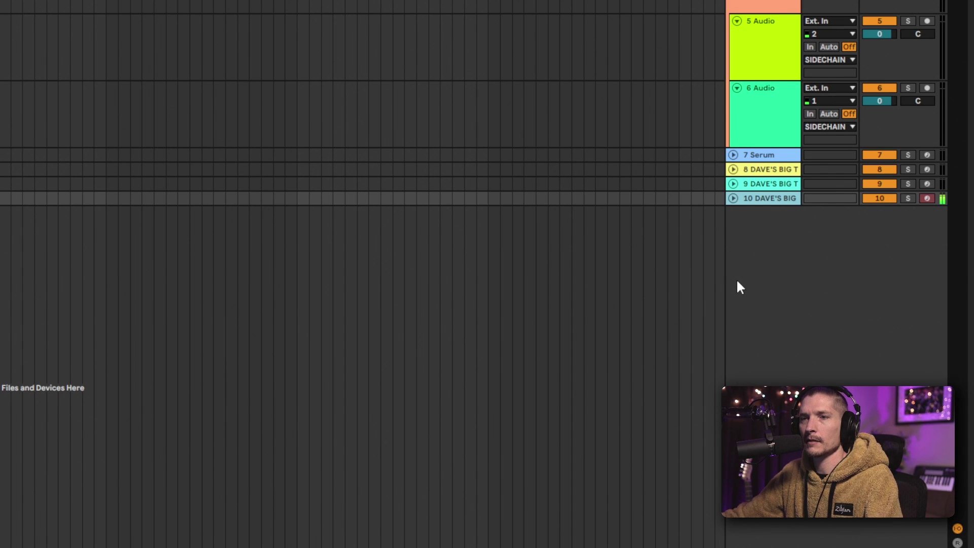
- Select the 7 Serum track so that it is armed for playing
scroll(738, 286, up, 7)
click(771, 270)
scroll(696, 322, down, 7)
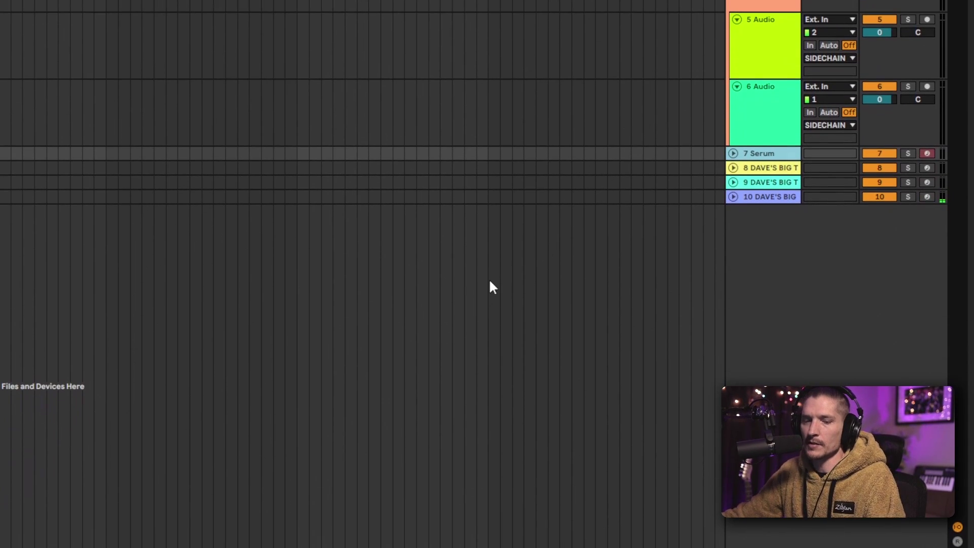